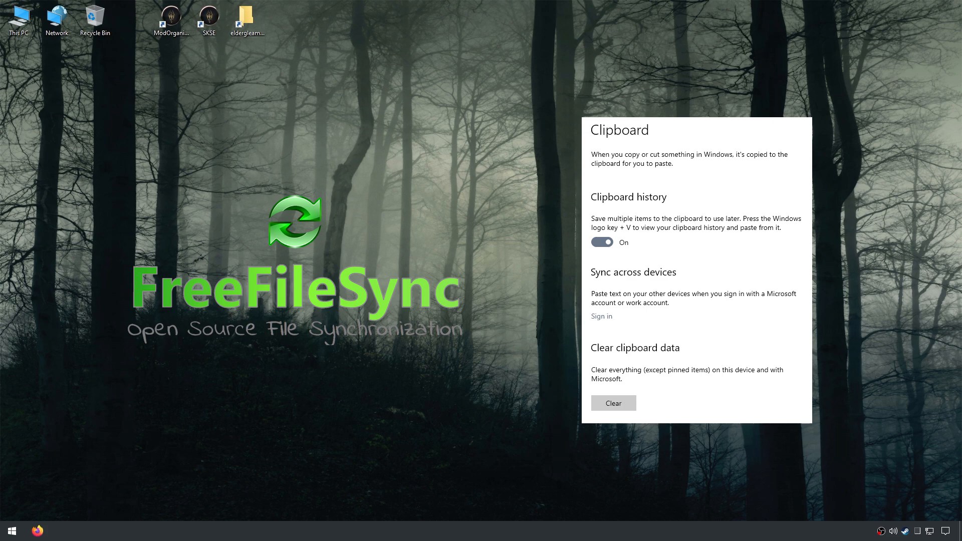
Step: Open the SkyrimEldergleam and SkyrimEldergleamBackup folders from drive D: in two File Explorer windows placed side by side
{"action": "double_click", "coordinate": [21, 19]}
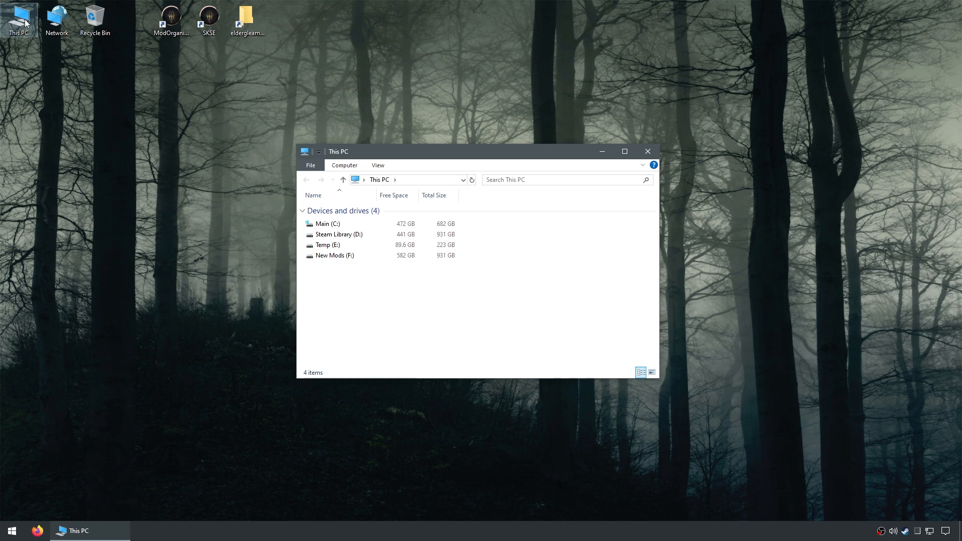
{"action": "double_click", "coordinate": [367, 237]}
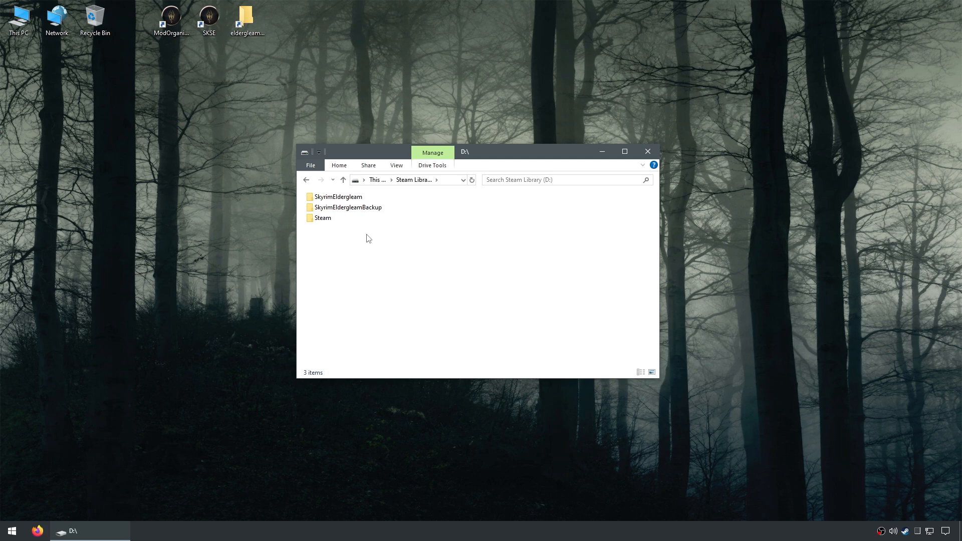
{"action": "right_click", "coordinate": [365, 207]}
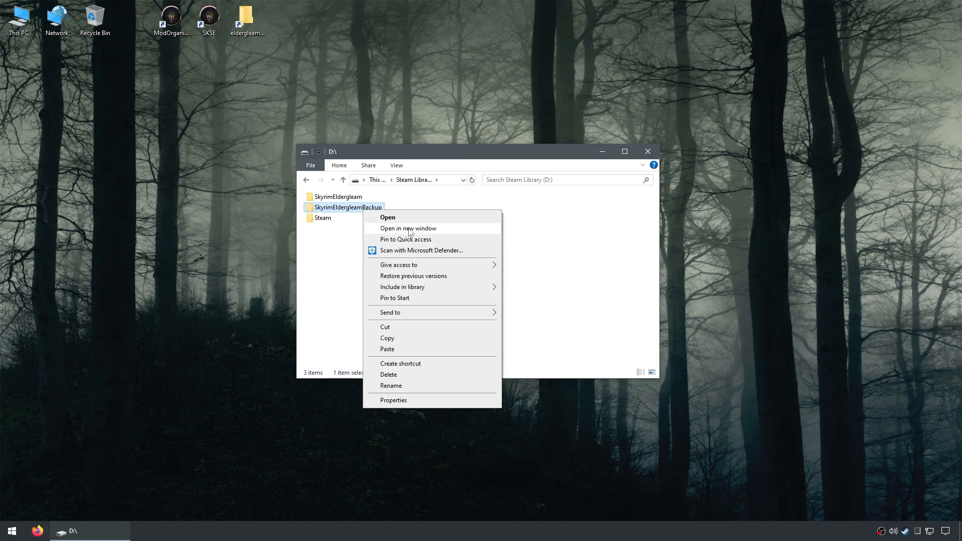
{"action": "left_click", "coordinate": [390, 225]}
{"action": "left_click_drag", "start_coordinate": [435, 171], "coordinate": [574, 144]}
{"action": "left_click_drag", "start_coordinate": [421, 151], "coordinate": [224, 78]}
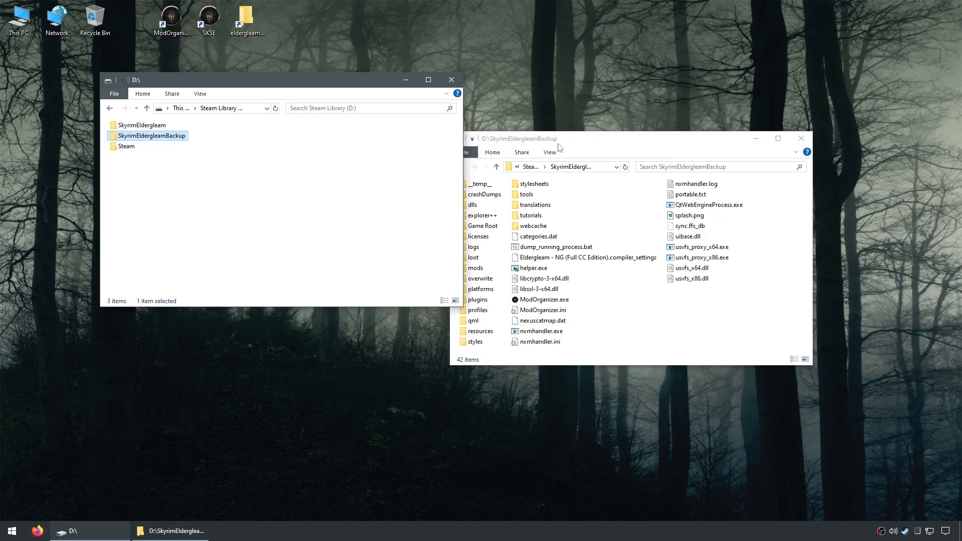
{"action": "left_click_drag", "start_coordinate": [560, 143], "coordinate": [591, 85]}
{"action": "double_click", "coordinate": [160, 126]}
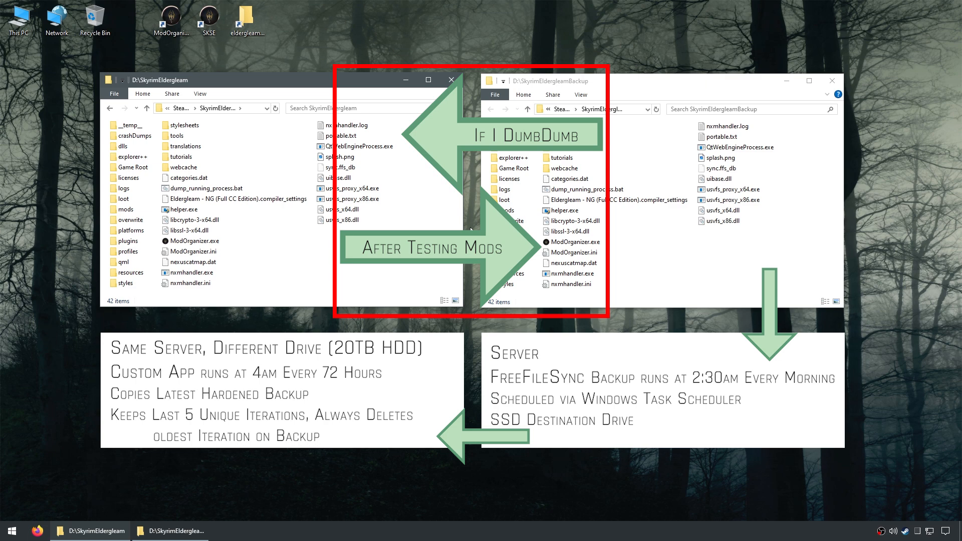
Step: Launch FreeFileSync and start a new synchronization configuration
{"action": "left_click", "coordinate": [470, 227]}
{"action": "left_click", "coordinate": [11, 532]}
{"action": "left_click", "coordinate": [64, 389]}
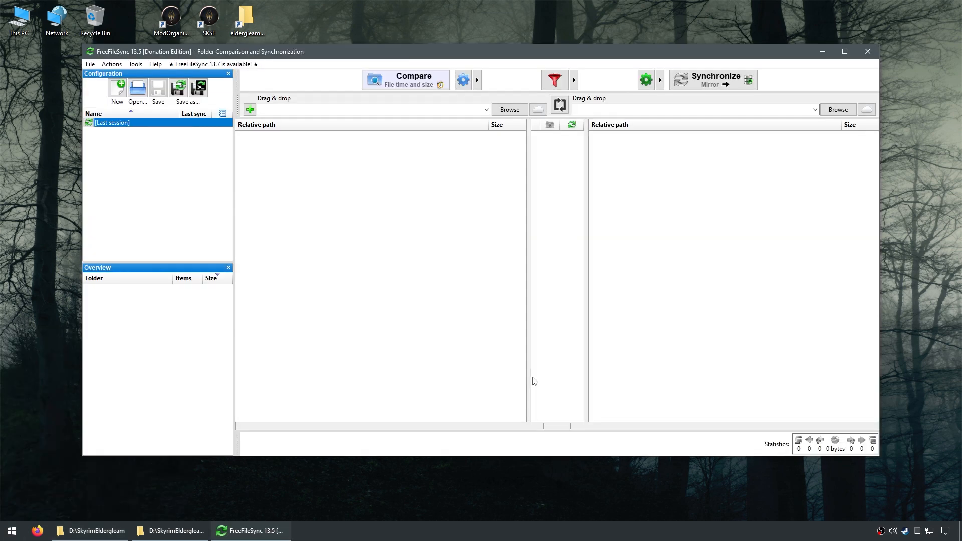
{"action": "left_click", "coordinate": [118, 90]}
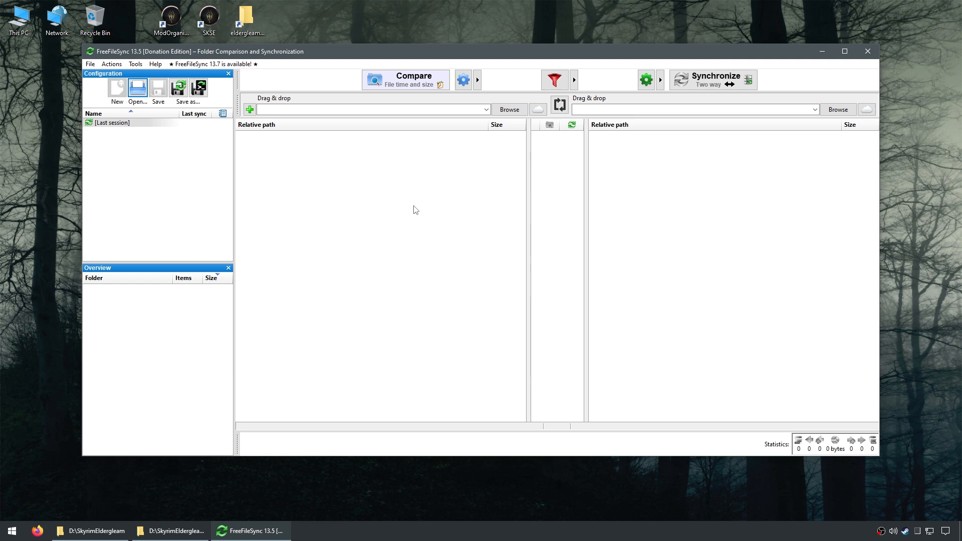
Step: Set D:\SkyrimEldergleam as the left folder of the folder pair
{"action": "left_click", "coordinate": [509, 109]}
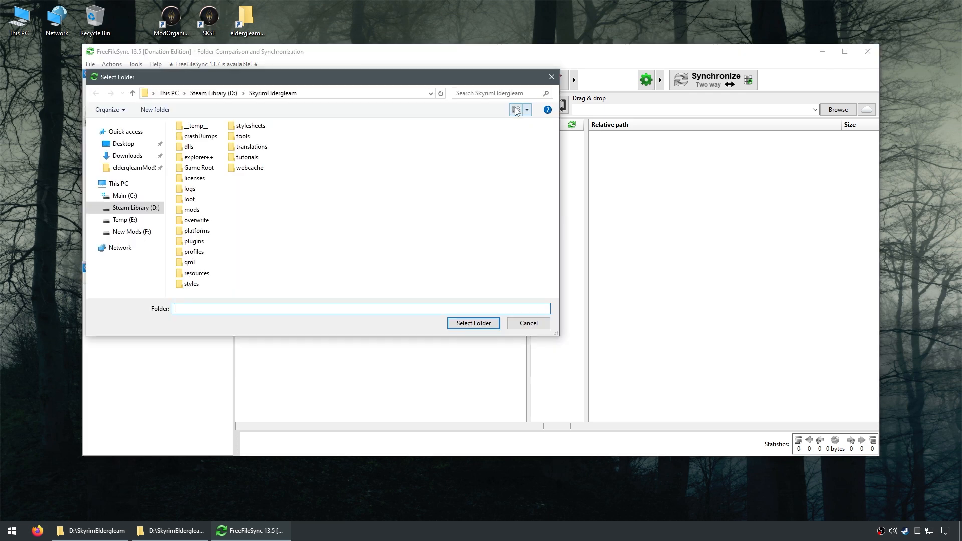
{"action": "left_click", "coordinate": [122, 185]}
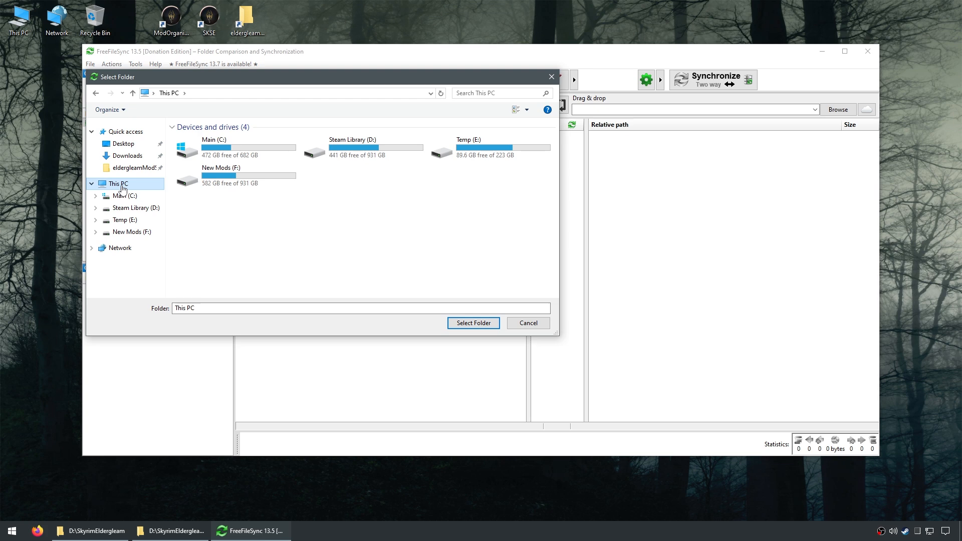
{"action": "double_click", "coordinate": [376, 152]}
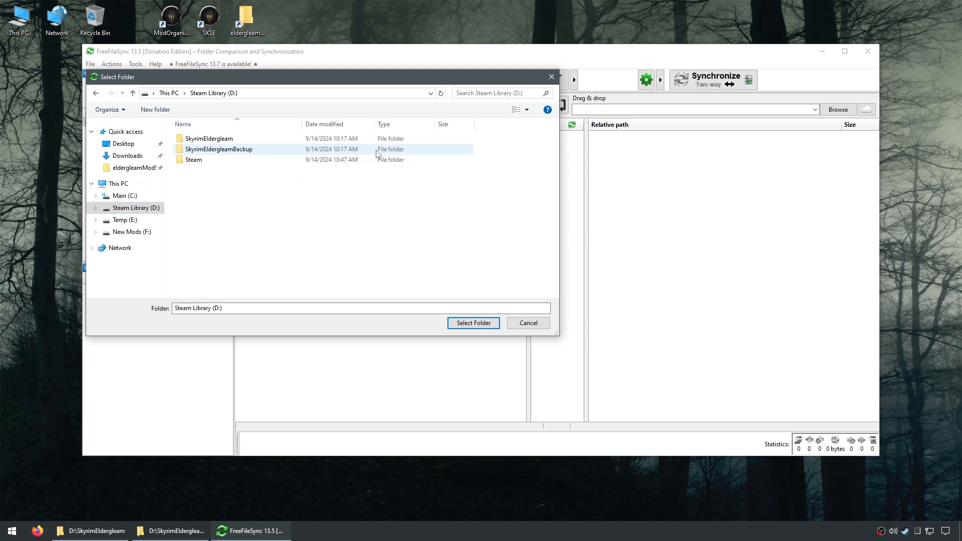
{"action": "double_click", "coordinate": [228, 139]}
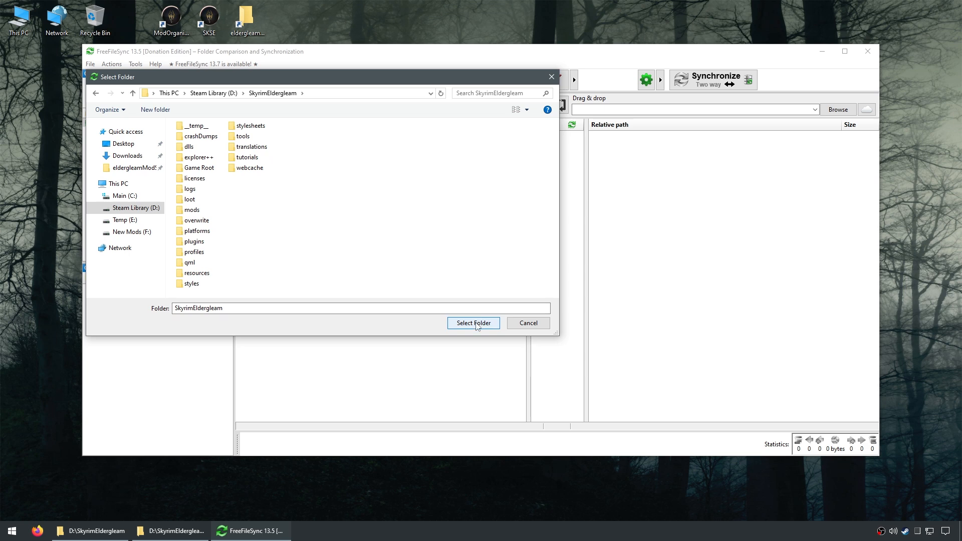
{"action": "left_click", "coordinate": [474, 323]}
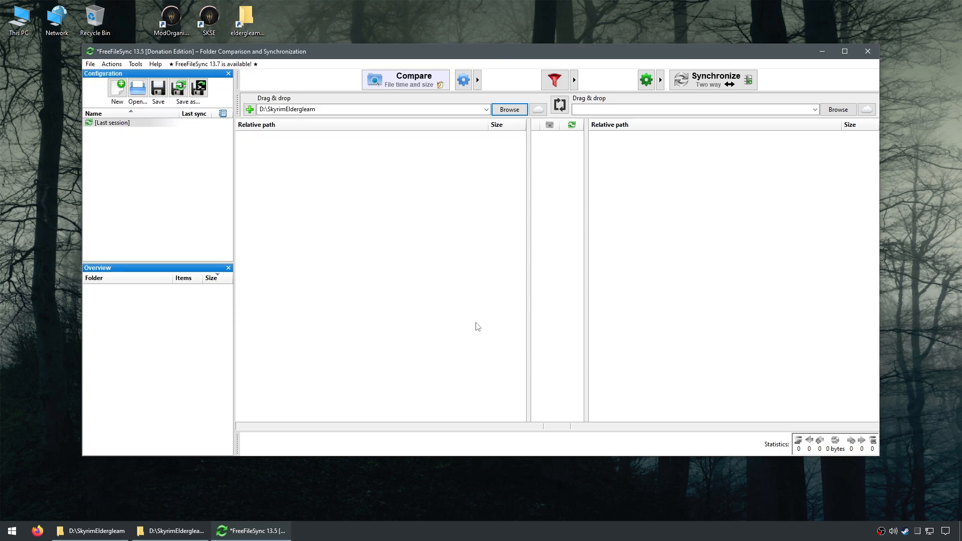
Step: Set D:\SkyrimEldergleamBackup as the right folder of the folder pair
{"action": "left_click", "coordinate": [838, 110]}
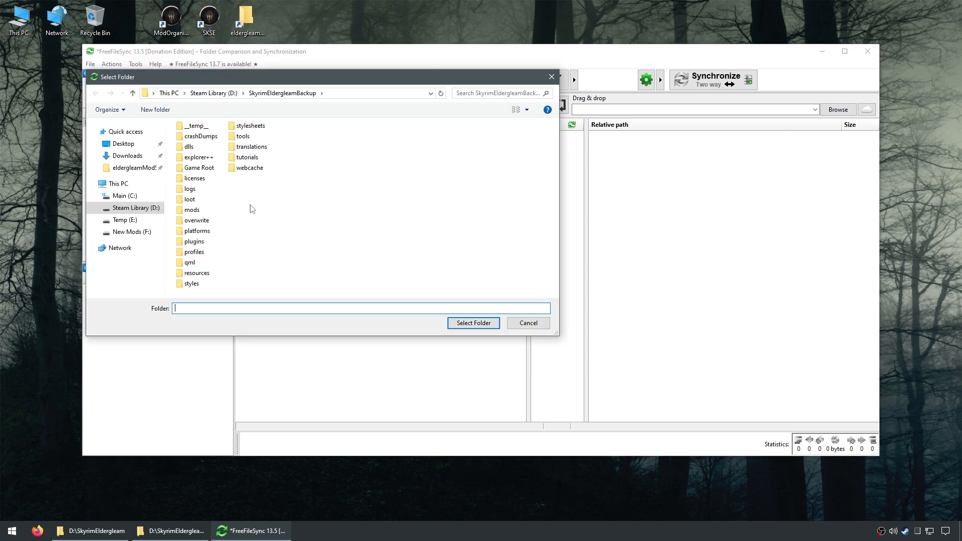
{"action": "left_click", "coordinate": [152, 185]}
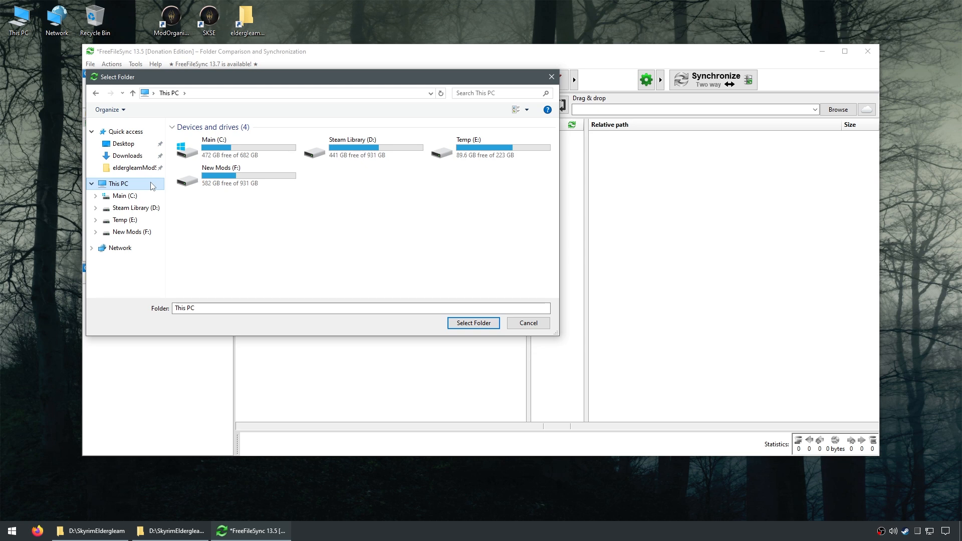
{"action": "double_click", "coordinate": [390, 158]}
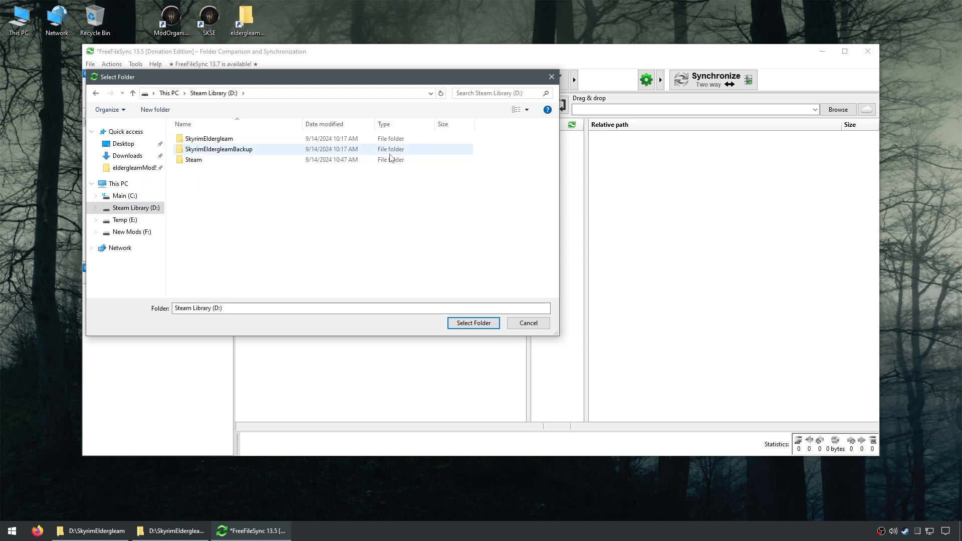
{"action": "double_click", "coordinate": [240, 151]}
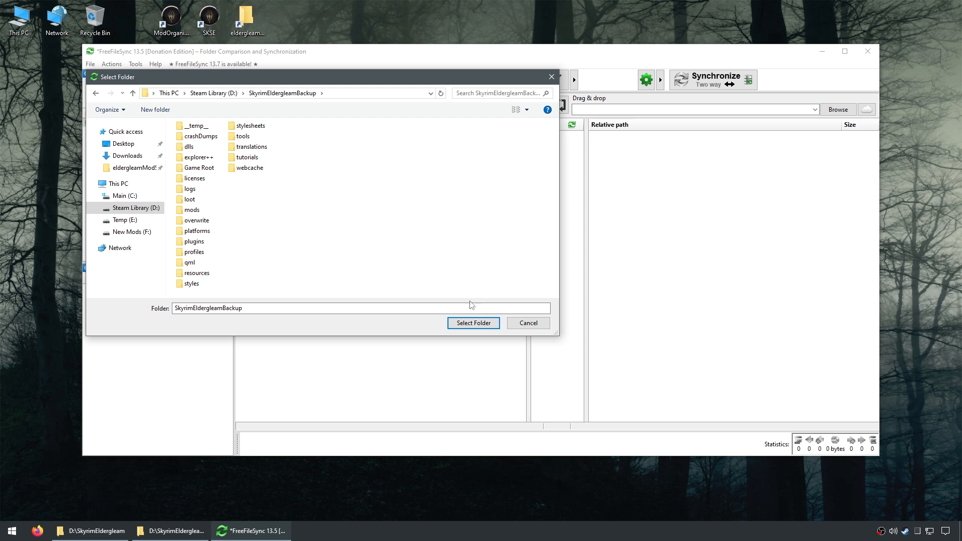
{"action": "left_click", "coordinate": [473, 325]}
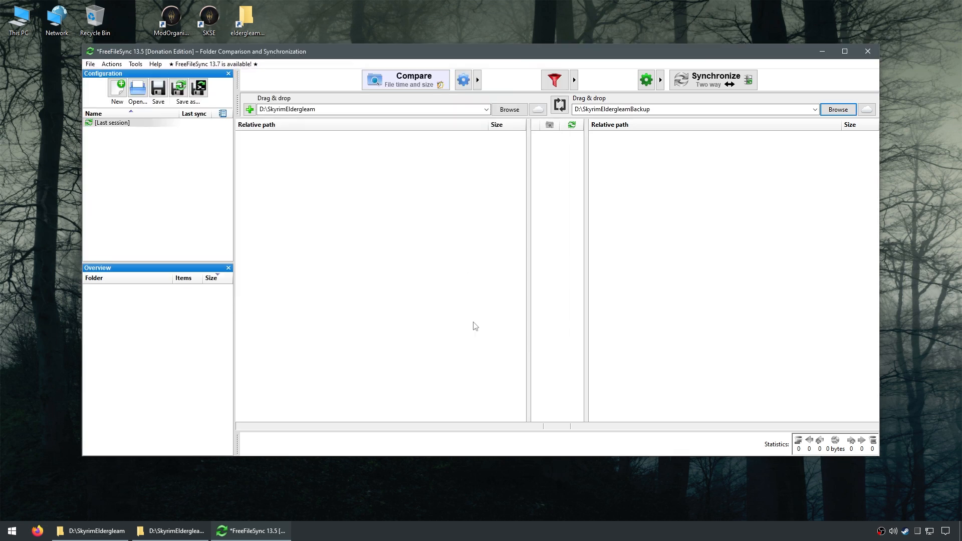
Step: Review the comparison and filter settings, then set synchronization to the Mirror variant with a database file used to detect changes
{"action": "left_click", "coordinate": [464, 80]}
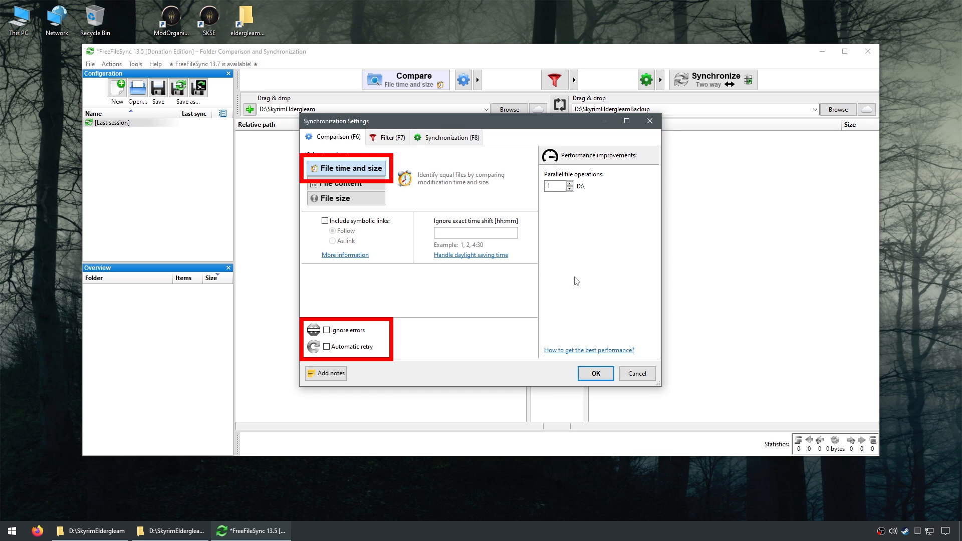
{"action": "left_click", "coordinate": [392, 141]}
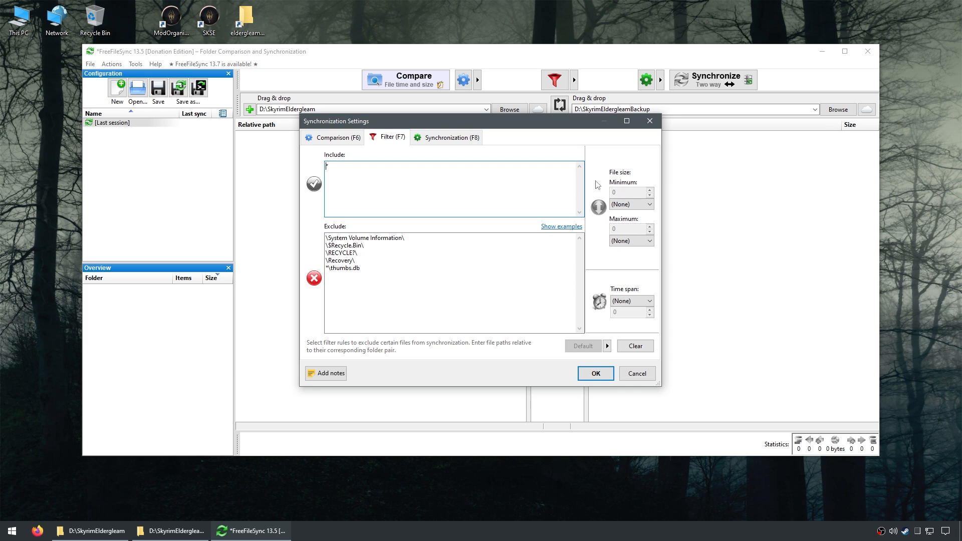
{"action": "left_click", "coordinate": [450, 140]}
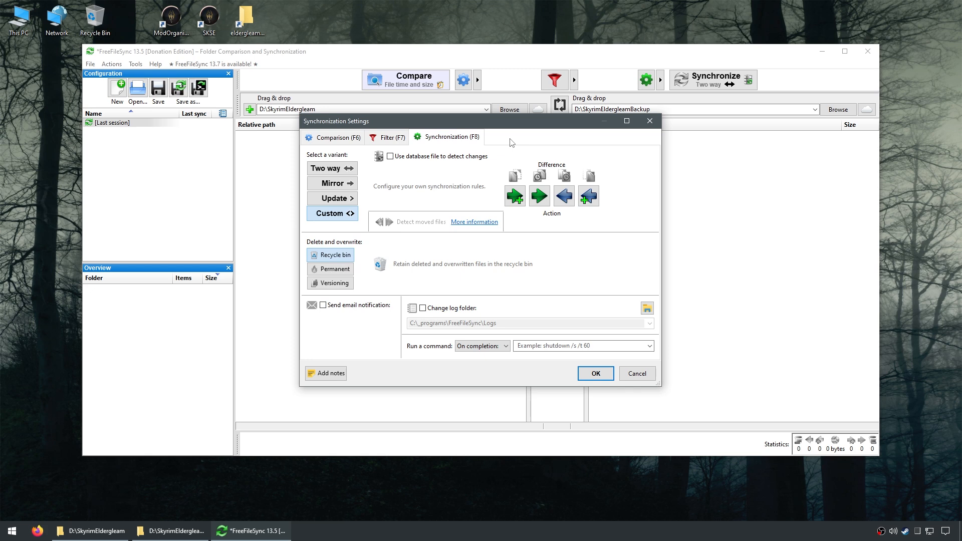
{"action": "left_click", "coordinate": [336, 185]}
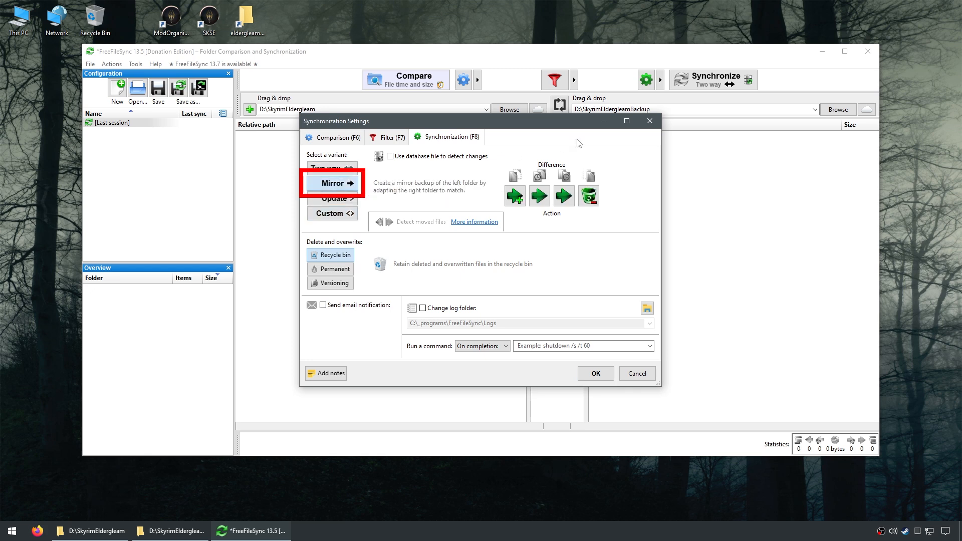
{"action": "left_click", "coordinate": [390, 156]}
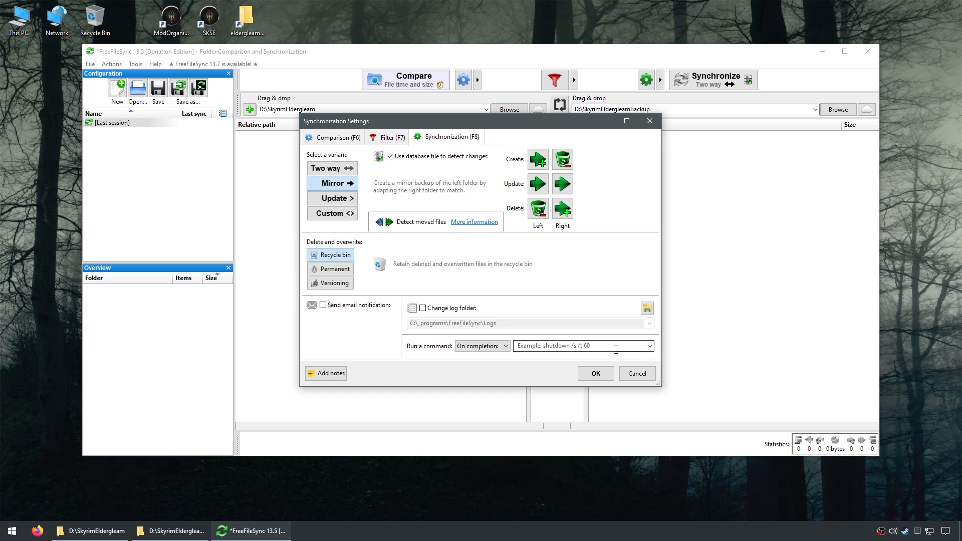
{"action": "left_click", "coordinate": [596, 374]}
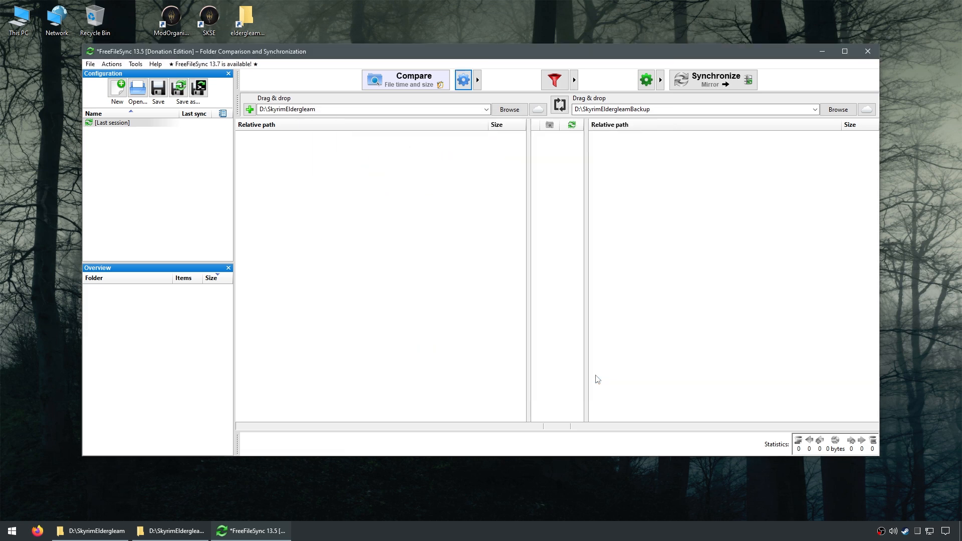
Step: Compare the two folders and save the configuration to the Desktop as a batch job named BACKUP Eldergleam
{"action": "left_click", "coordinate": [419, 81]}
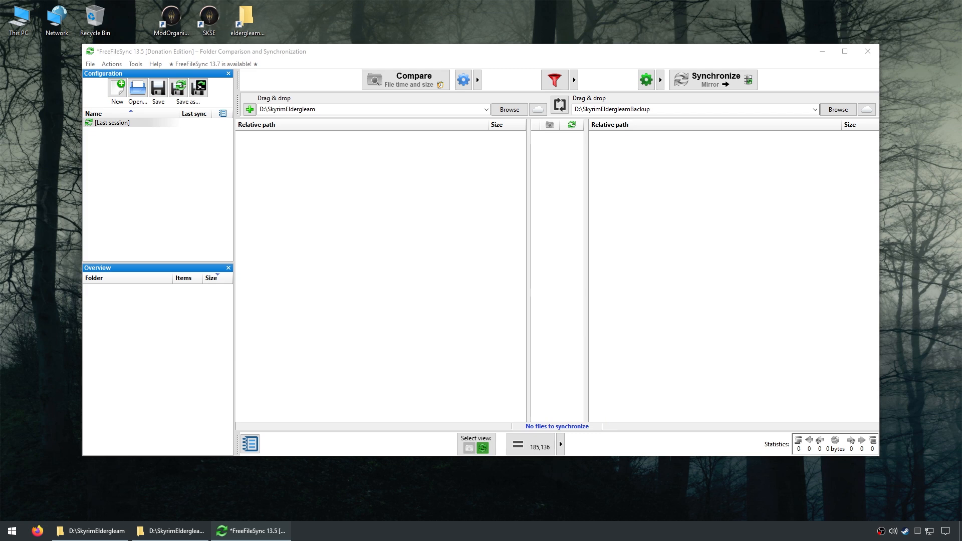
{"action": "left_click", "coordinate": [199, 90]}
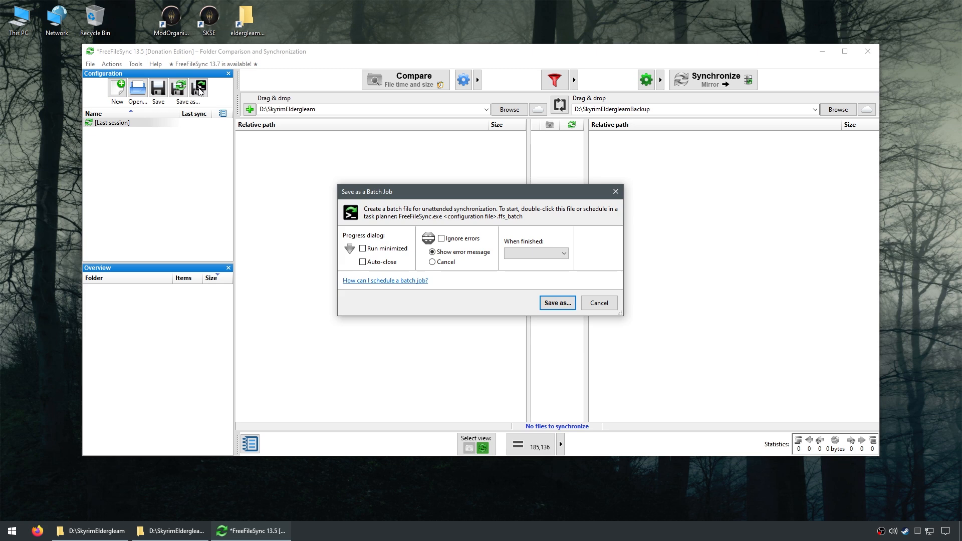
{"action": "left_click", "coordinate": [554, 302]}
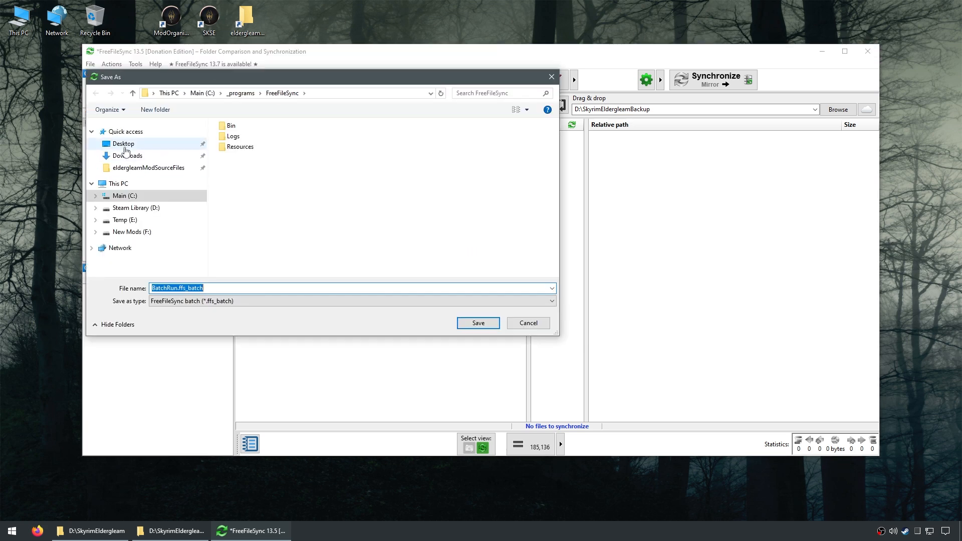
{"action": "left_click", "coordinate": [126, 145]}
{"action": "type", "text": "BACKUP Eldergleam"}
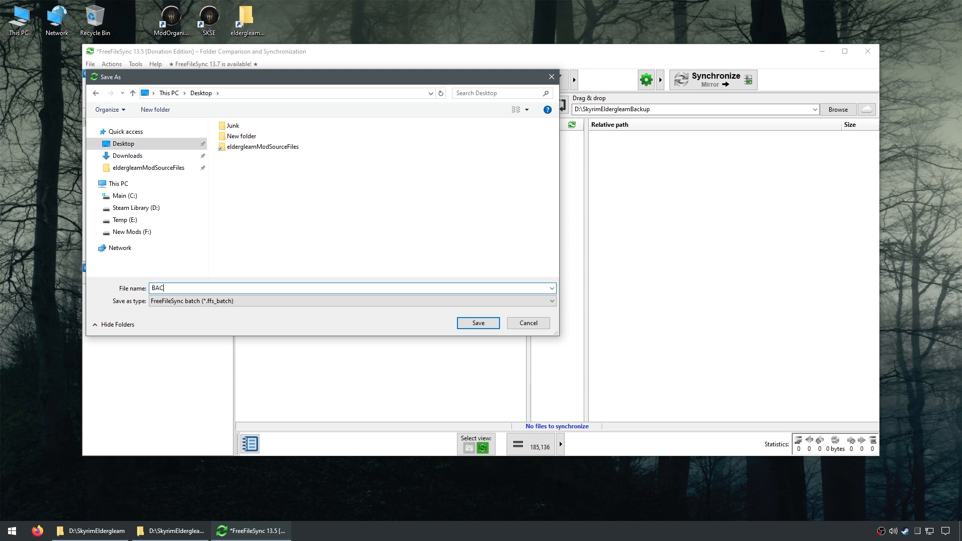
{"action": "left_click", "coordinate": [474, 324]}
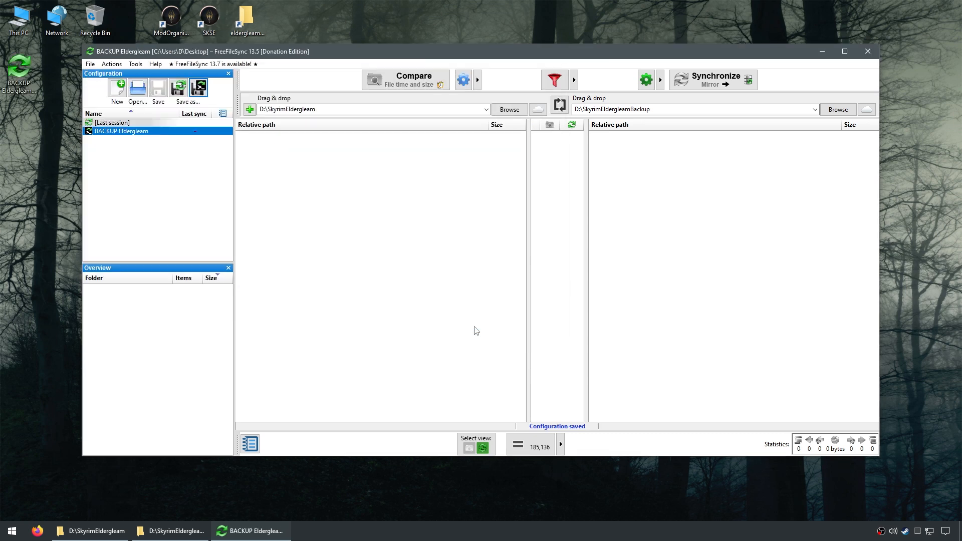
Step: Minimize FreeFileSync and permanently delete all contents of the SkyrimEldergleamBackup folder
{"action": "left_click", "coordinate": [821, 50]}
{"action": "key", "text": "ctrl+a"}
{"action": "key", "text": "shift+Delete"}
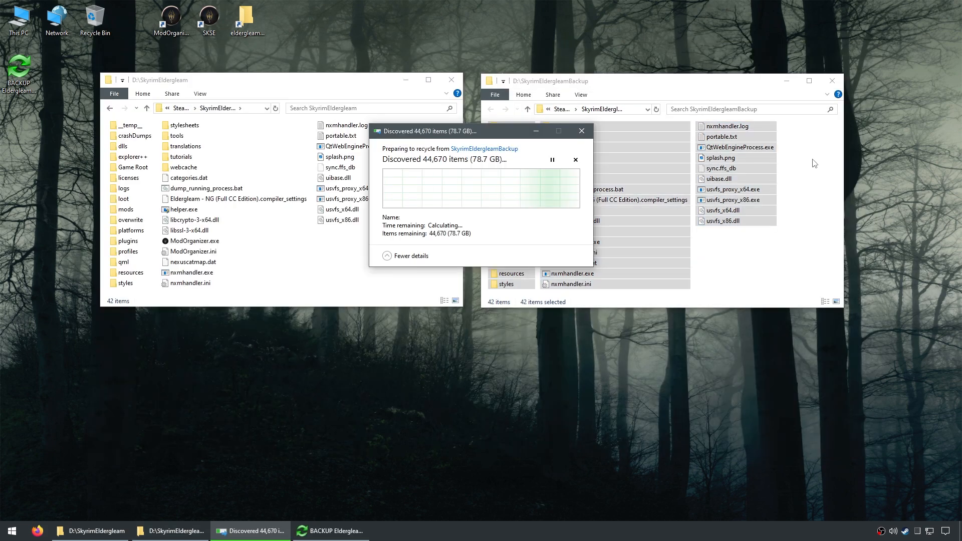
{"action": "left_click", "coordinate": [496, 182]}
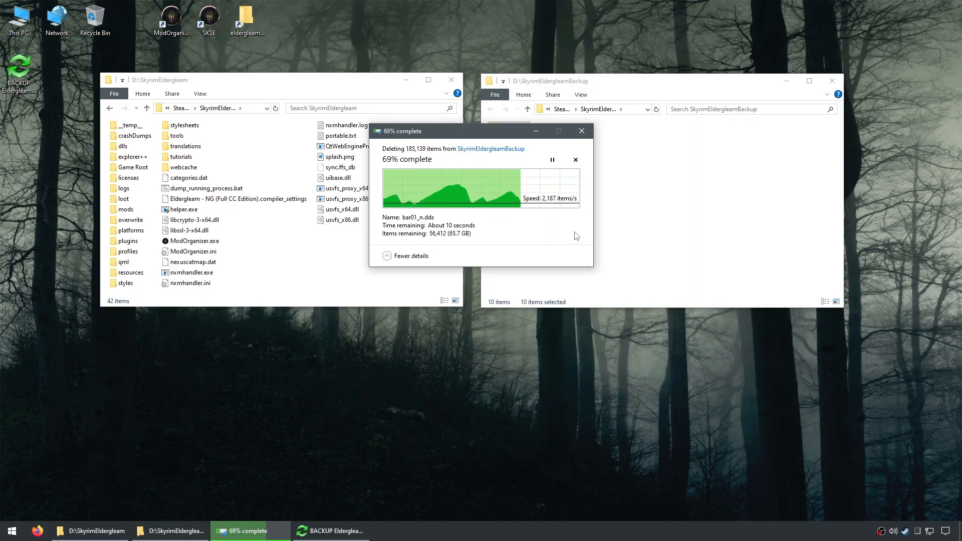
Step: Switch back to FreeFileSync, compare the two folders again, and minimize its window
{"action": "left_click", "coordinate": [253, 531]}
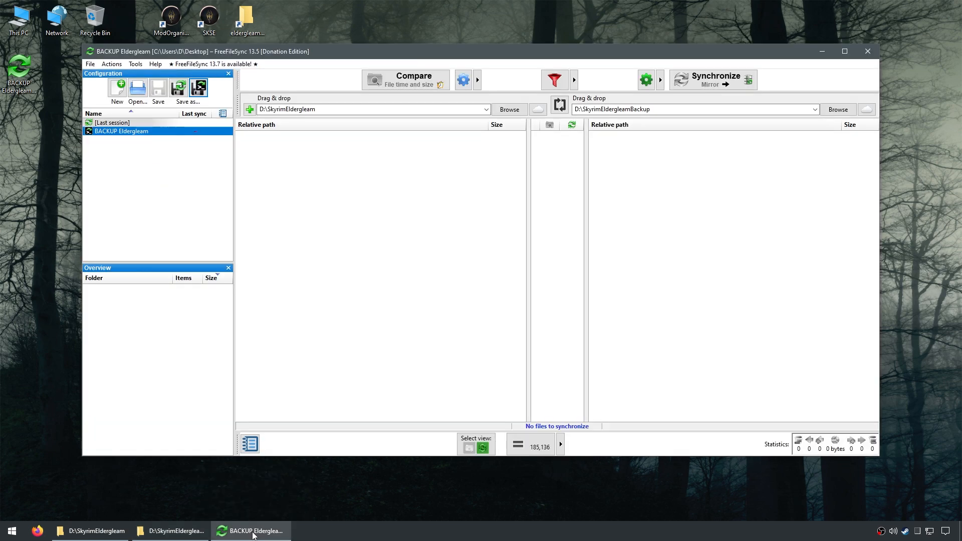
{"action": "left_click", "coordinate": [411, 82]}
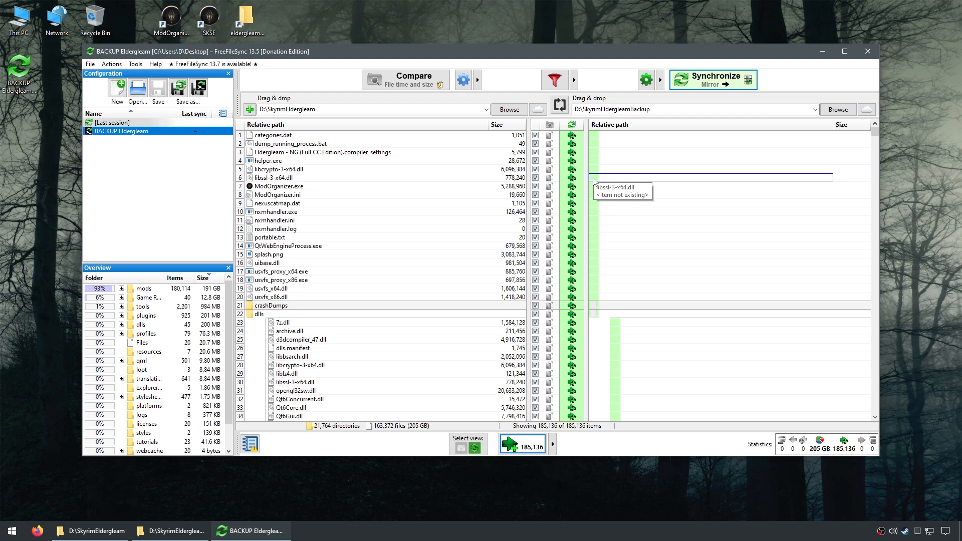
{"action": "left_click", "coordinate": [821, 51]}
Step: Run the BACKUP Eldergleam batch job from the desktop and view the synchronization log once it finishes
{"action": "double_click", "coordinate": [21, 71]}
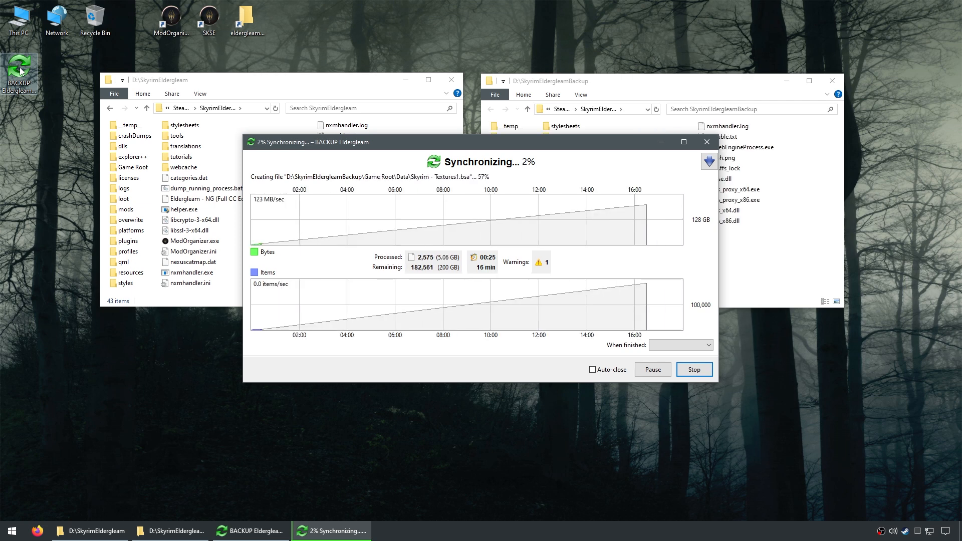
{"action": "left_click", "coordinate": [627, 165]}
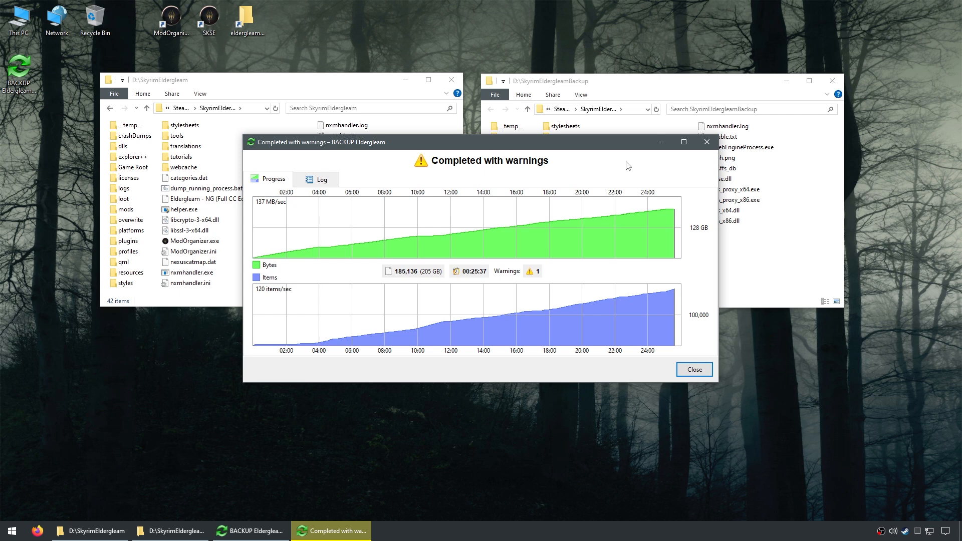
{"action": "left_click", "coordinate": [321, 179]}
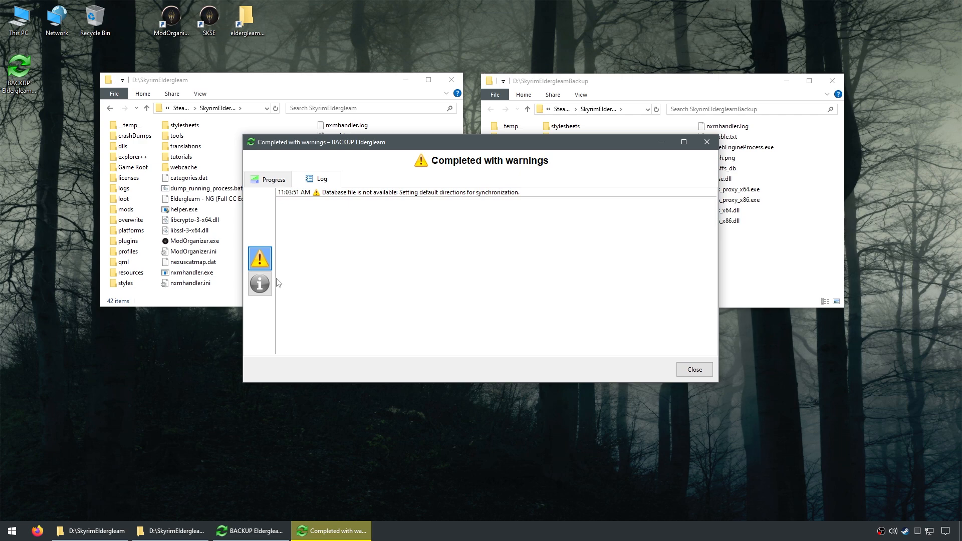
Step: Review the informational log entries and close the results, and run the BACKUP Eldergleam batch job from the desktop once more
{"action": "left_click", "coordinate": [260, 284]}
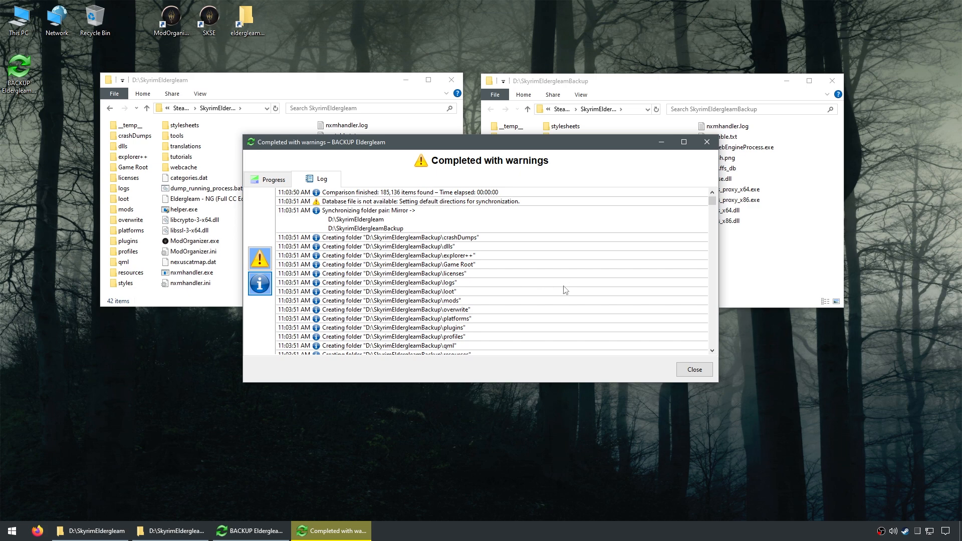
{"action": "scroll", "coordinate": [565, 290], "scroll_direction": "down", "scroll_amount": 17}
{"action": "left_click", "coordinate": [698, 373]}
{"action": "double_click", "coordinate": [26, 64]}
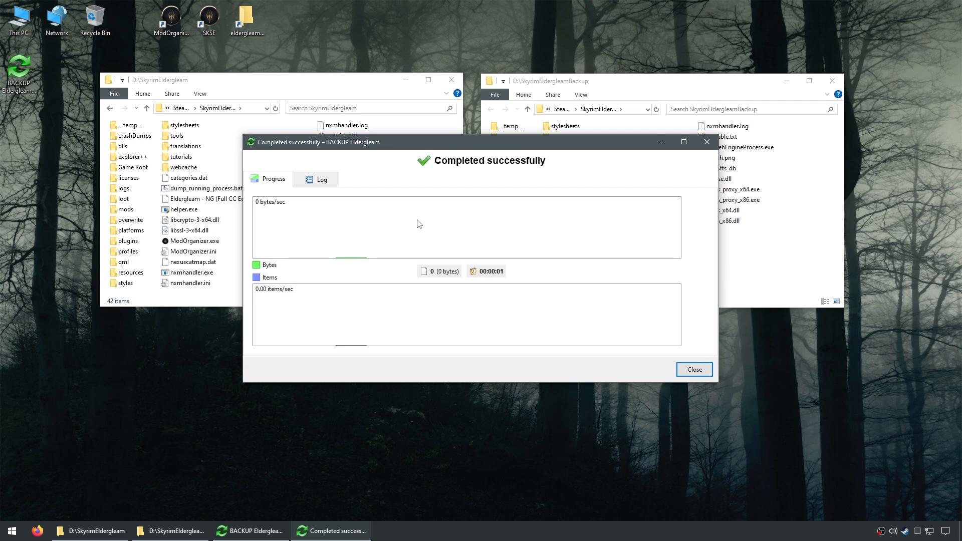
{"action": "left_click", "coordinate": [695, 371]}
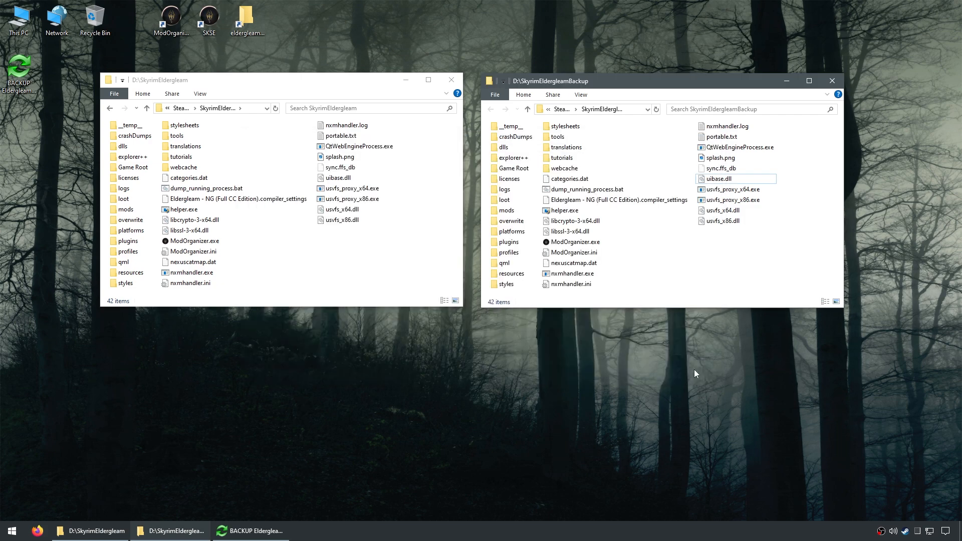
Step: Duplicate the BACKUP Eldergleam batch file on the desktop and rename the copy as RESTORE Eldergleam
{"action": "left_click", "coordinate": [20, 73]}
{"action": "right_click", "coordinate": [20, 73]}
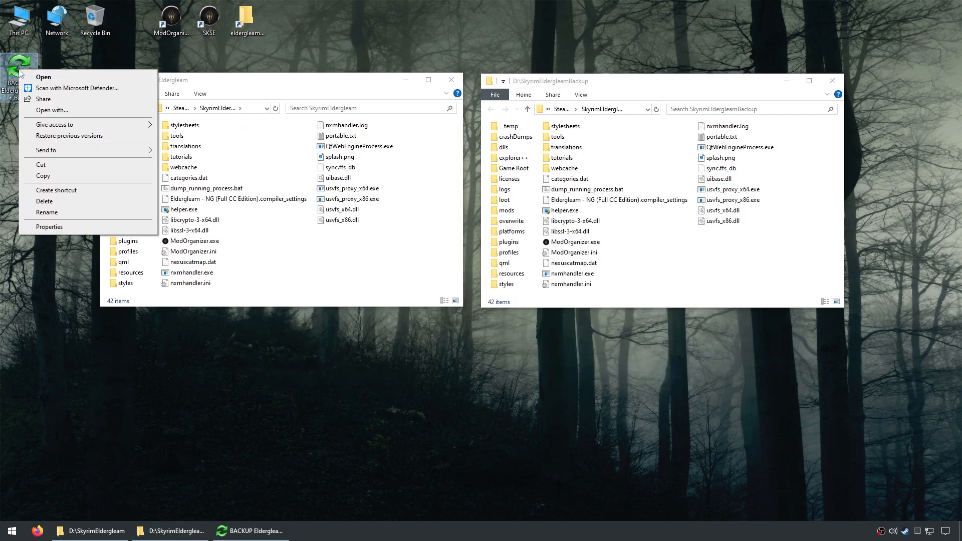
{"action": "left_click", "coordinate": [75, 176]}
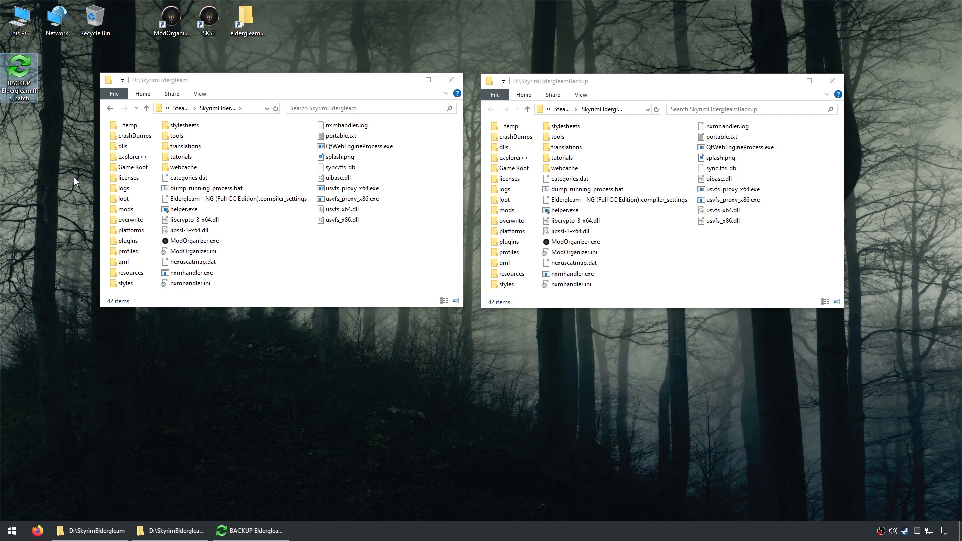
{"action": "right_click", "coordinate": [34, 146]}
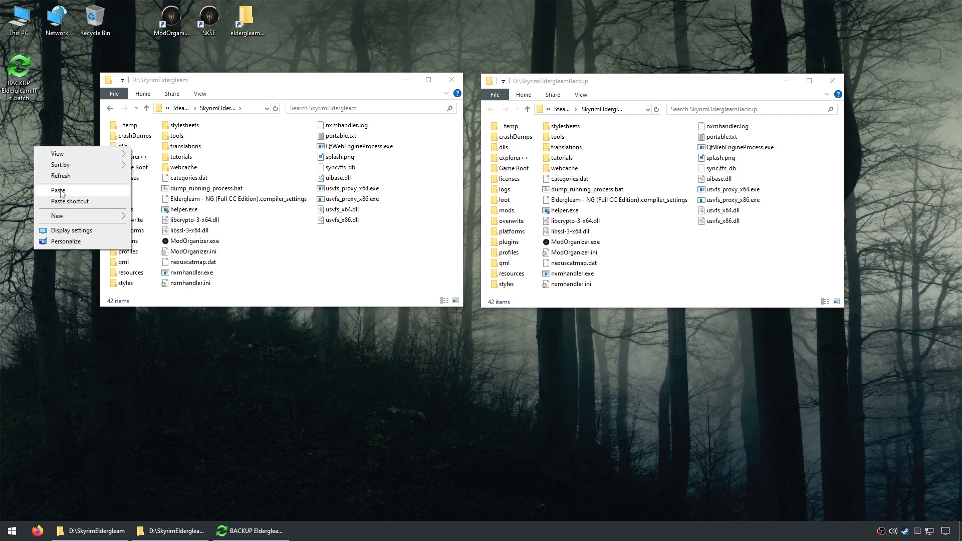
{"action": "left_click", "coordinate": [59, 190]}
{"action": "right_click", "coordinate": [29, 131]}
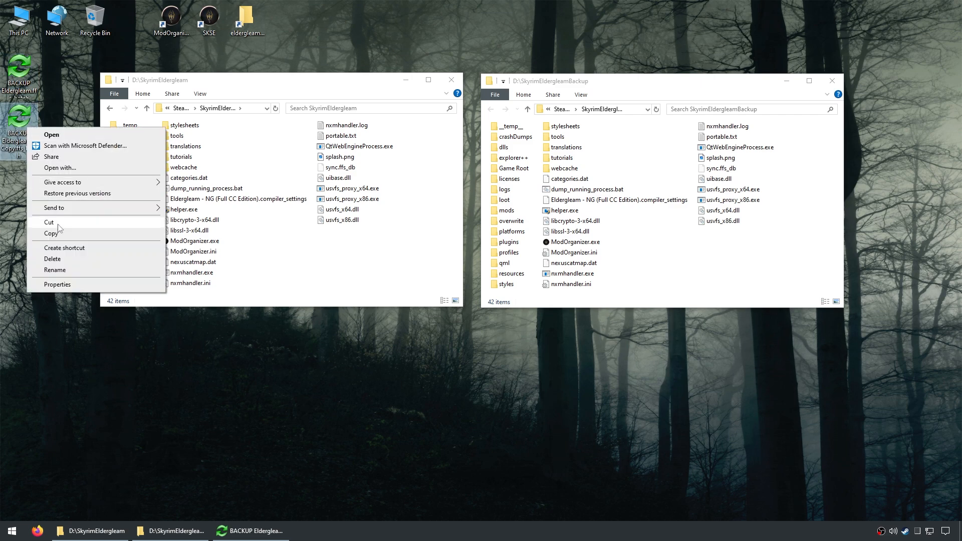
{"action": "left_click", "coordinate": [55, 269]}
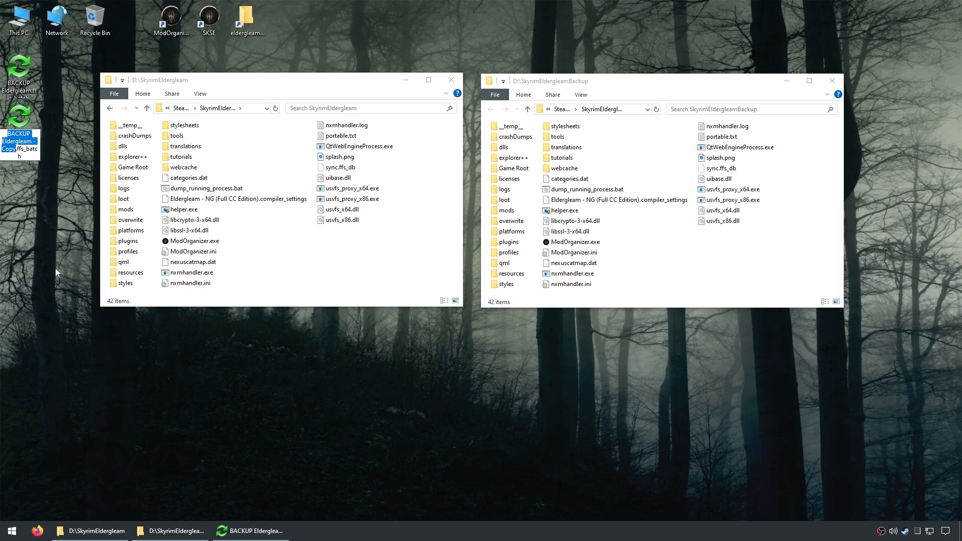
{"action": "type", "text": "RESTORE Eldergleam"}
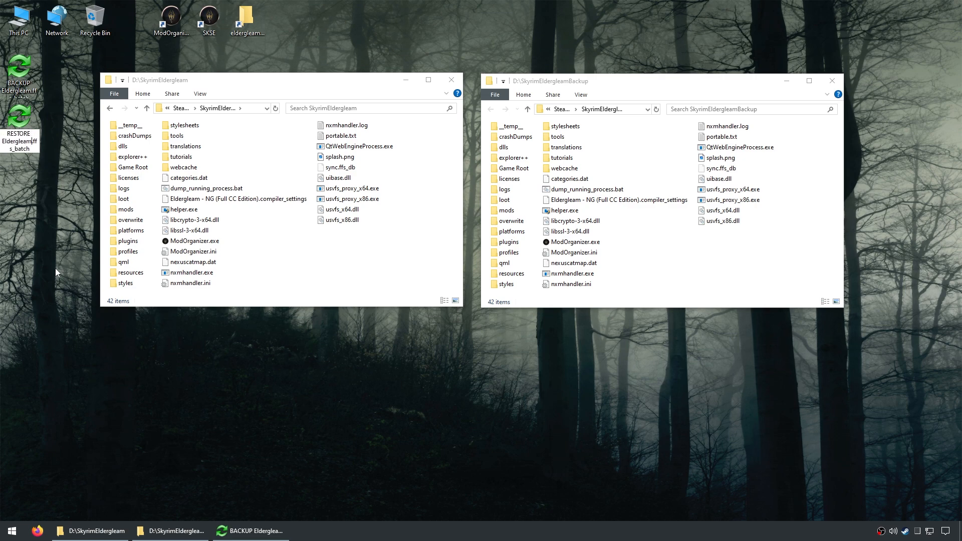
{"action": "key", "text": "Return"}
Step: Switch back to FreeFileSync and open RESTORE Eldergleam.ffs_batch from the Desktop
{"action": "left_click", "coordinate": [253, 531]}
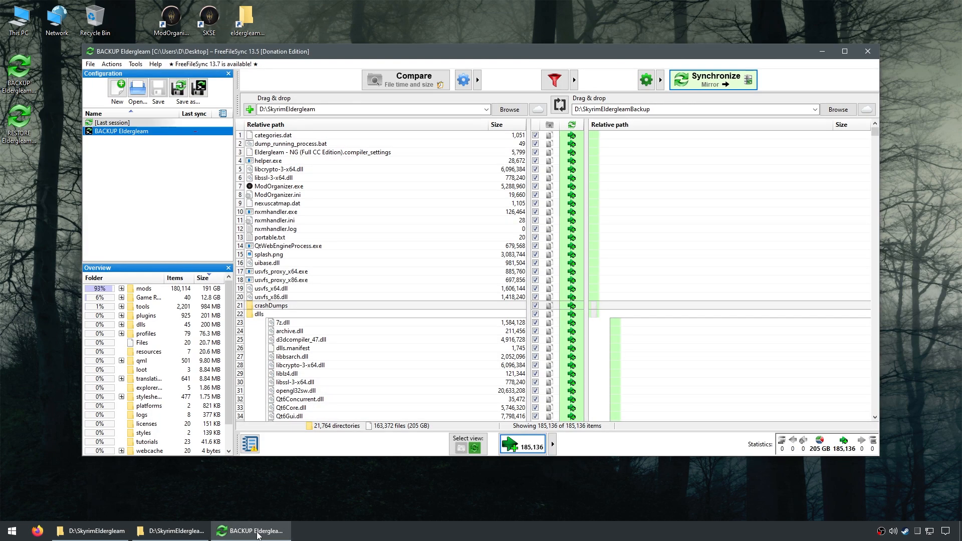
{"action": "left_click", "coordinate": [137, 89]}
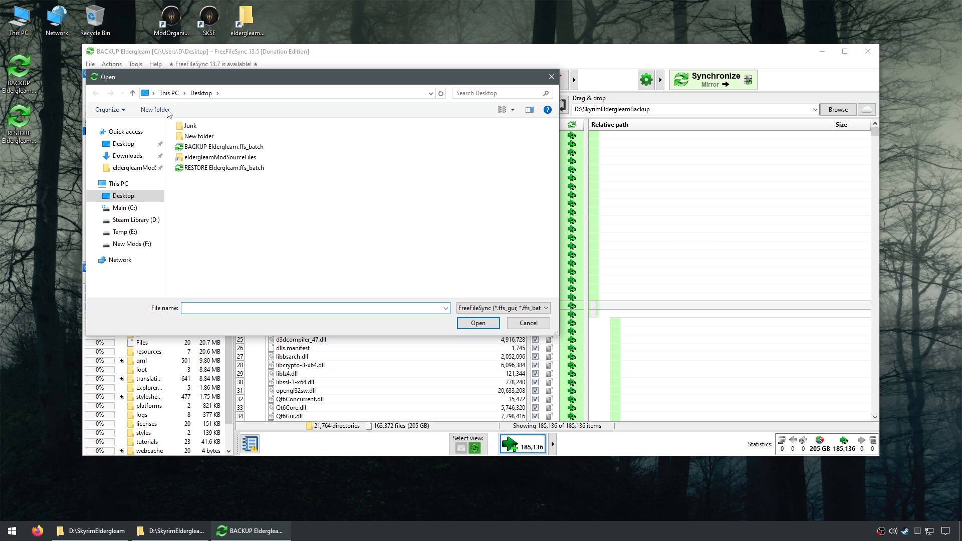
{"action": "left_click", "coordinate": [235, 168]}
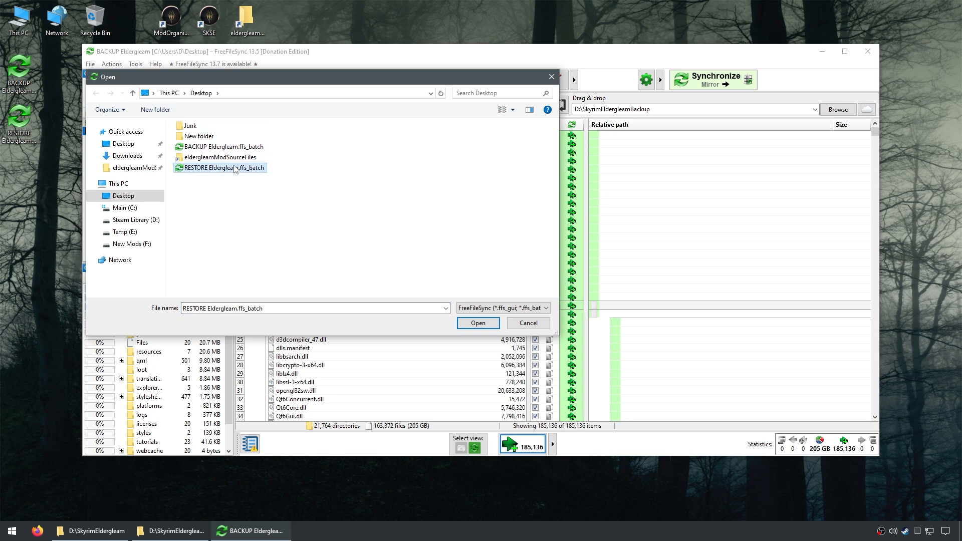
{"action": "left_click", "coordinate": [489, 327]}
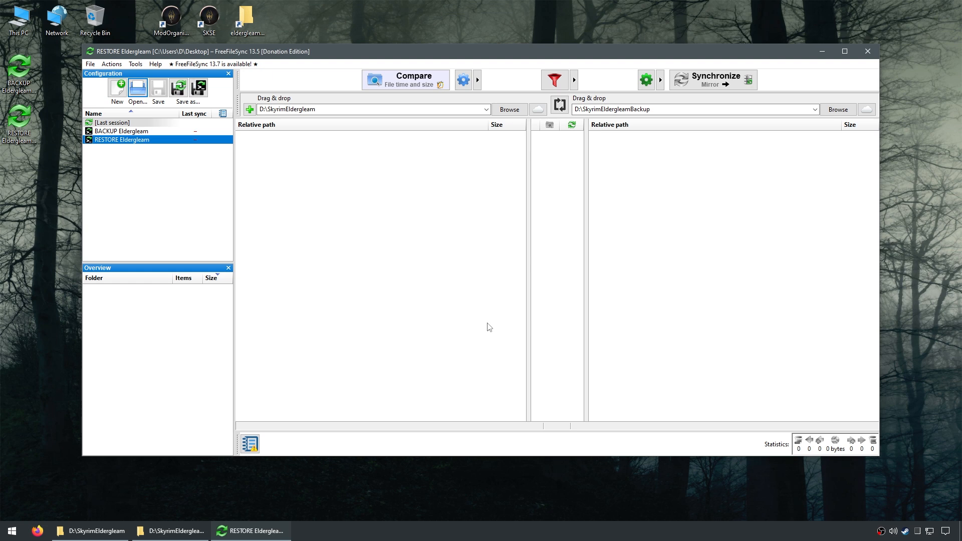
Step: Set the source folder to D:\SkyrimEldergleamBackup and the target folder to D:\SkyrimEldergleam, save the restore job and close FreeFileSync
{"action": "left_click", "coordinate": [339, 110]}
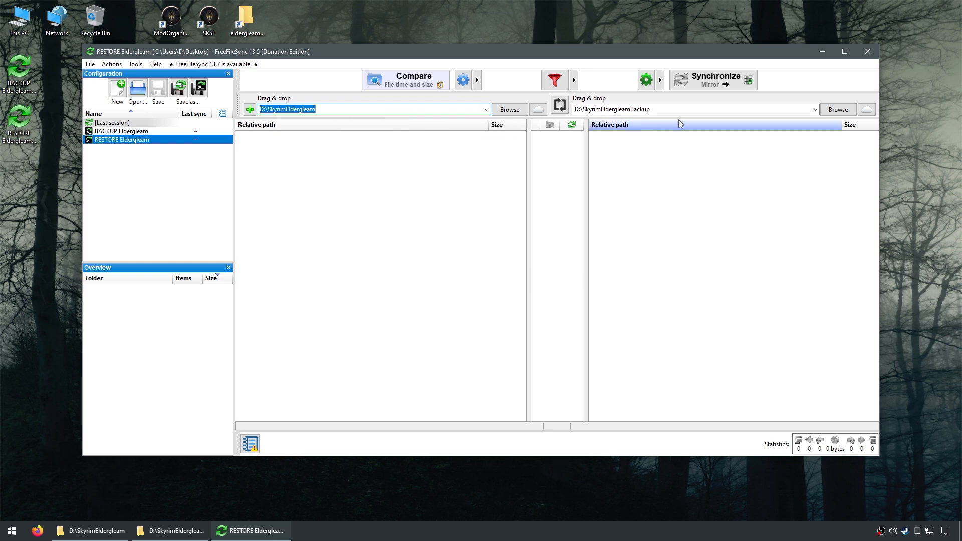
{"action": "left_click", "coordinate": [688, 110]}
{"action": "key", "text": "super+c"}
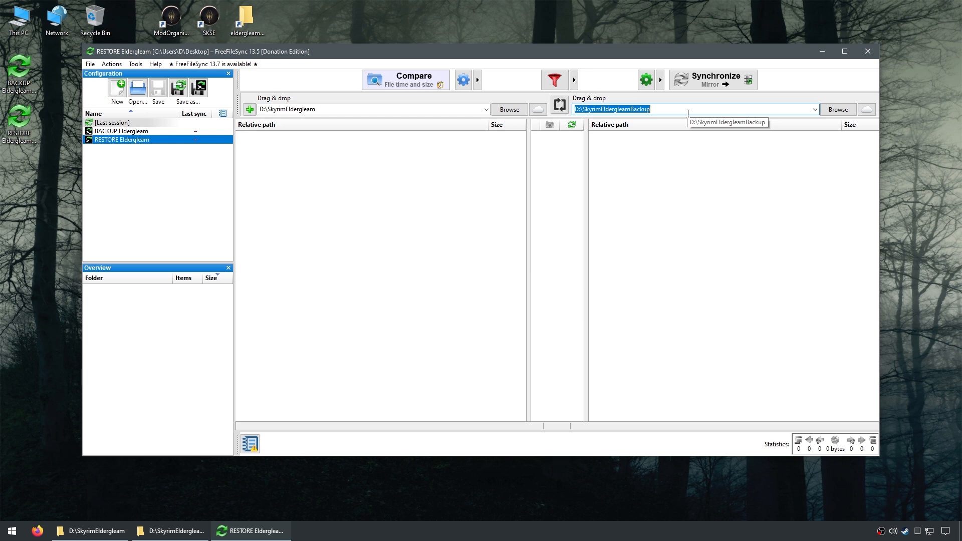
{"action": "left_click", "coordinate": [353, 111]}
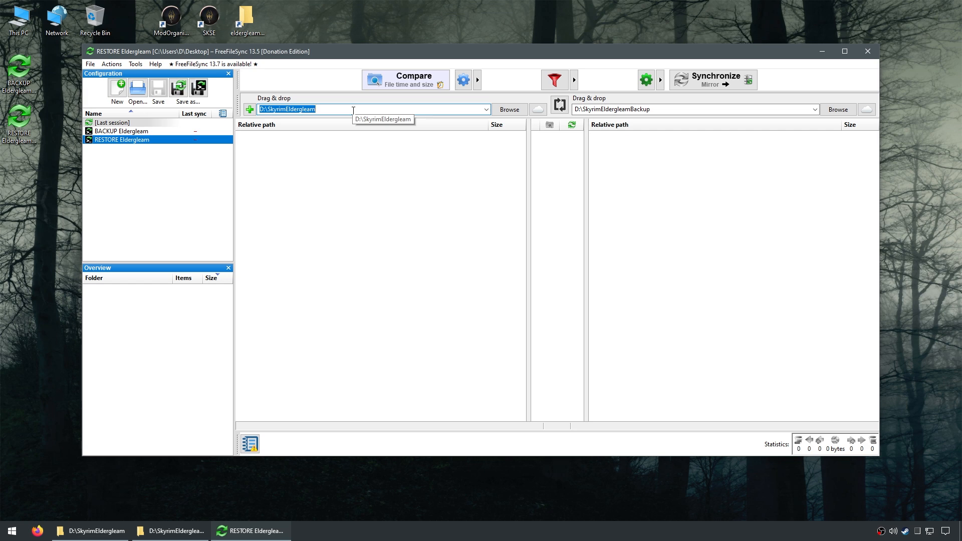
{"action": "key", "text": "super+v"}
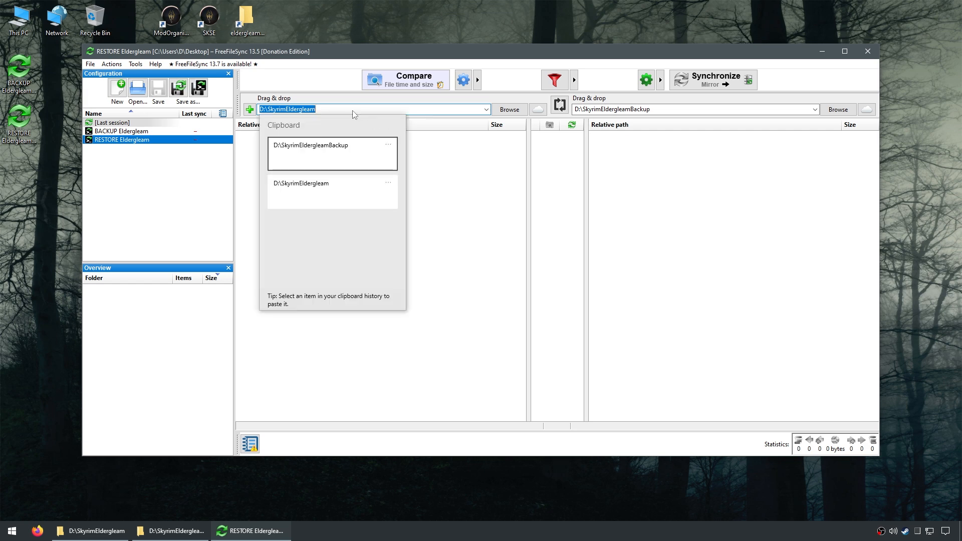
{"action": "left_click", "coordinate": [349, 157]}
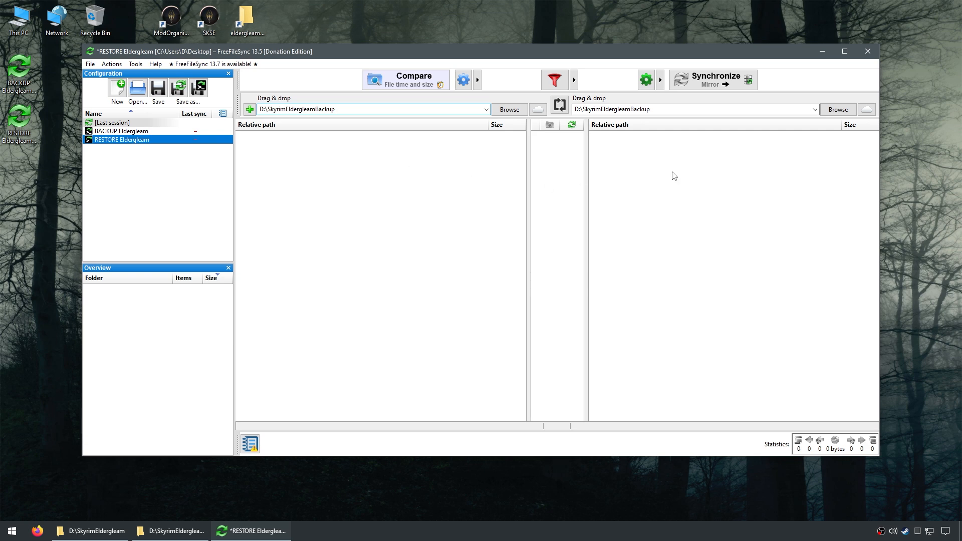
{"action": "left_click", "coordinate": [693, 110]}
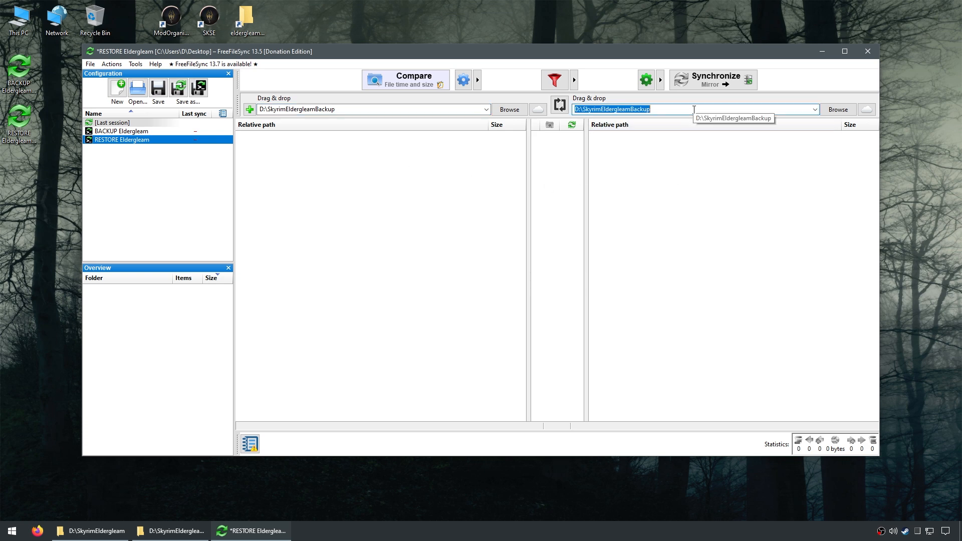
{"action": "key", "text": "super+v"}
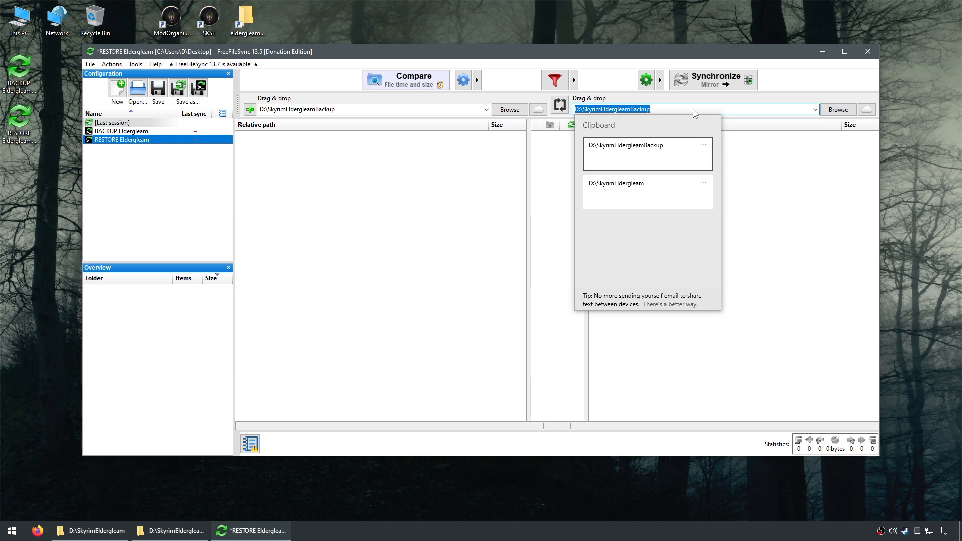
{"action": "left_click", "coordinate": [657, 193]}
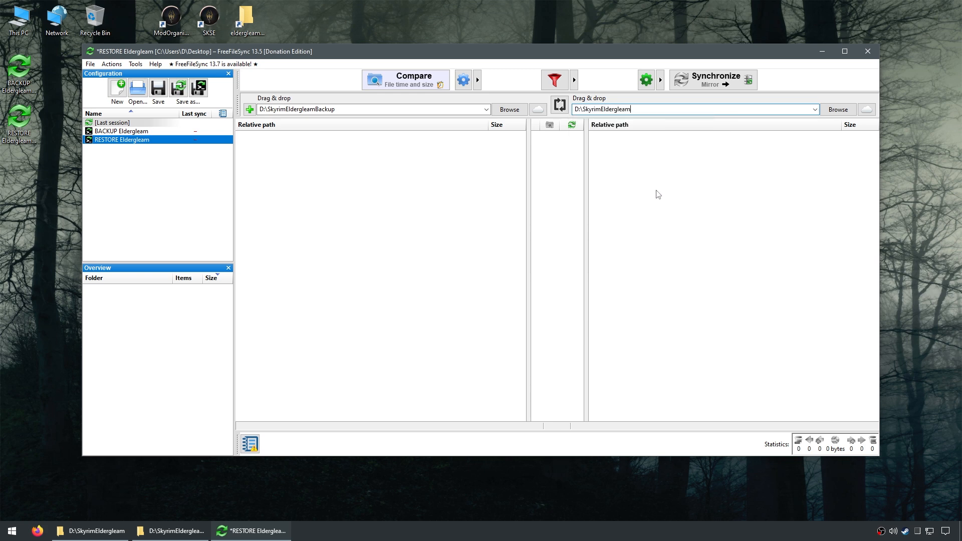
{"action": "left_click", "coordinate": [161, 90]}
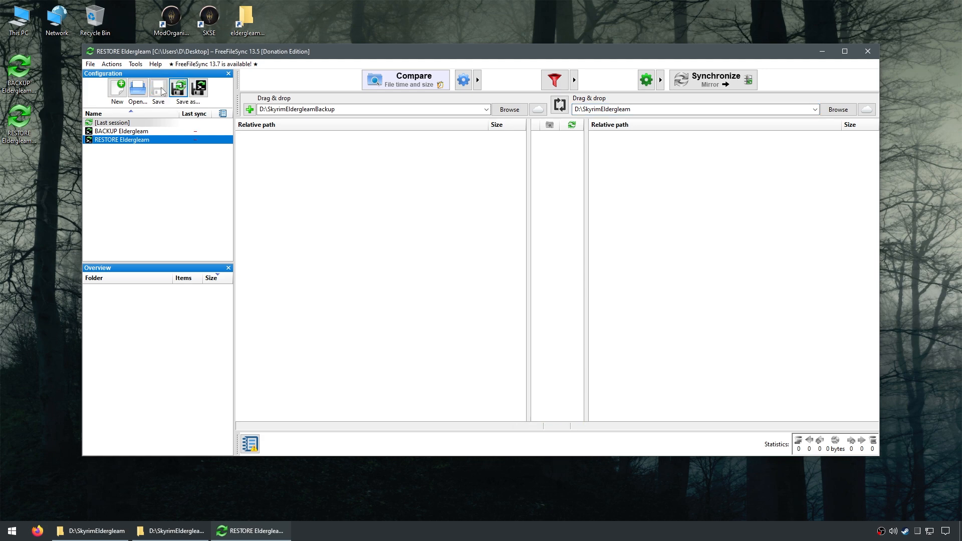
{"action": "left_click", "coordinate": [867, 51]}
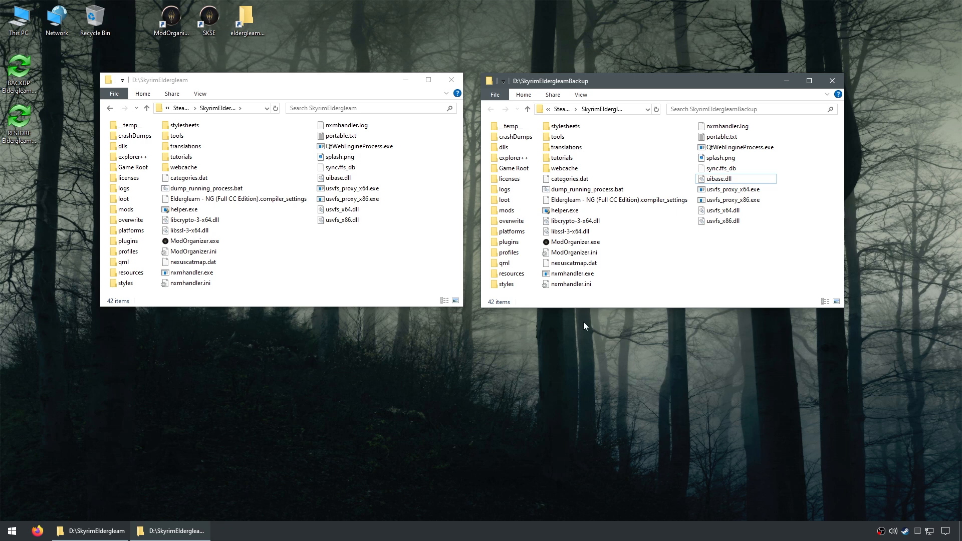
Step: Delete an arbitrary selection of files and folders from the SkyrimEldergleam folder, including licenses, logs, loot, platforms, profiles and the usvfs files
{"action": "left_click_drag", "start_coordinate": [395, 289], "coordinate": [318, 182]}
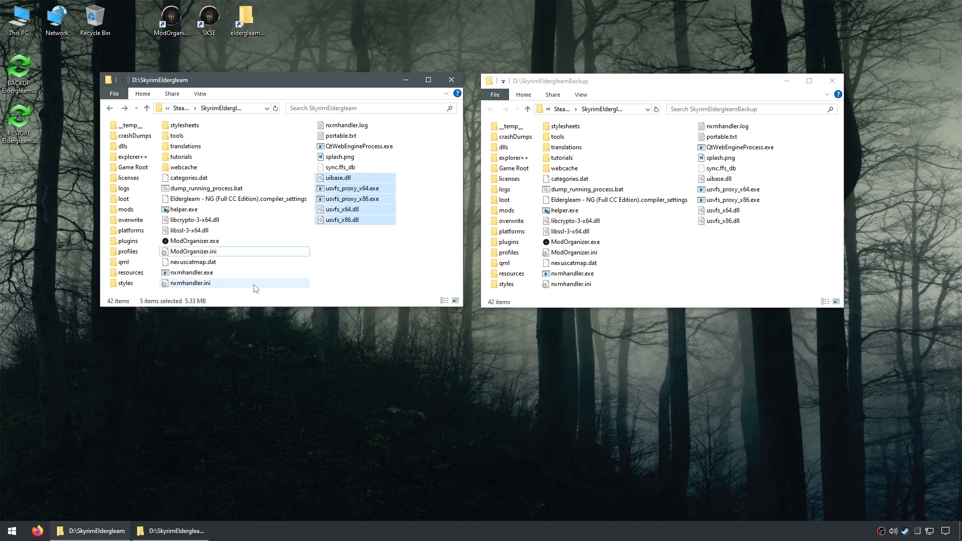
{"action": "left_click_drag", "start_coordinate": [319, 289], "coordinate": [213, 259]}
{"action": "left_click_drag", "start_coordinate": [240, 144], "coordinate": [192, 200]}
{"action": "left_click_drag", "start_coordinate": [133, 294], "coordinate": [129, 181]}
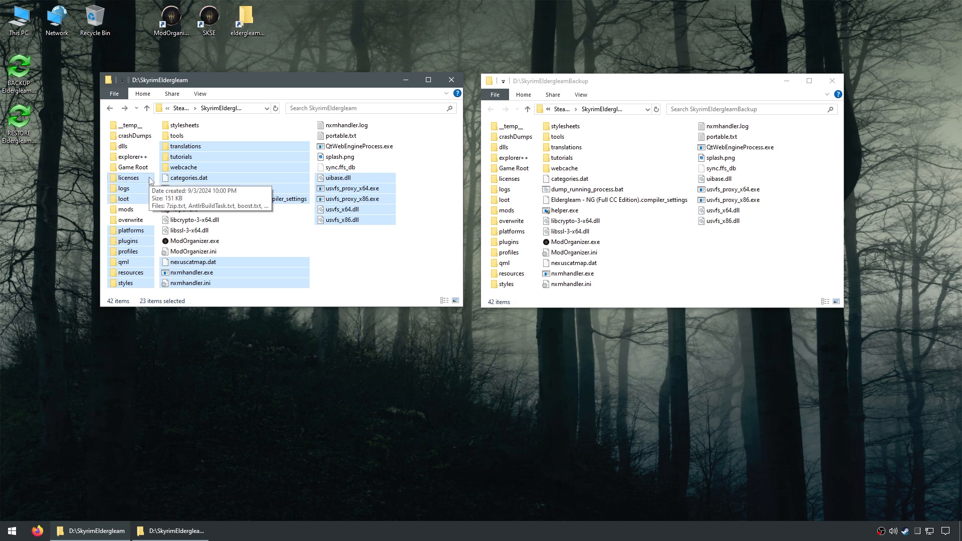
{"action": "right_click", "coordinate": [254, 180]}
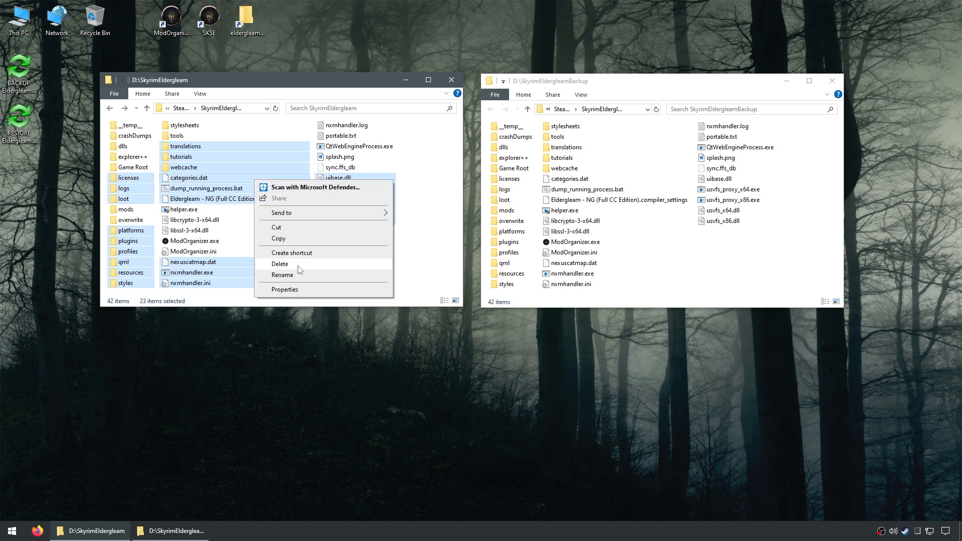
{"action": "left_click", "coordinate": [279, 264]}
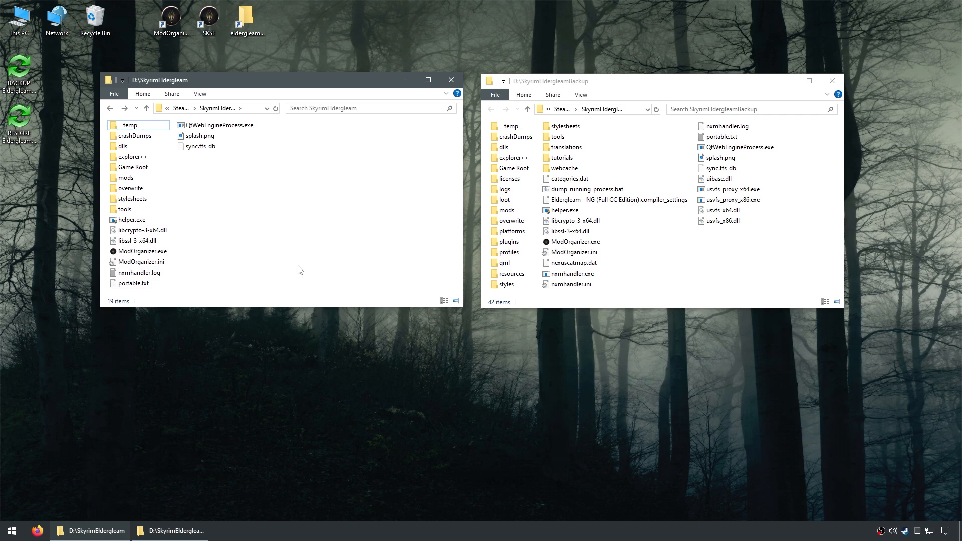
Step: Add the line "this line is a direct attack from the roflcopter" below game_edition=Steam in SkyrimEldergleam's ModOrganizer.ini, save and close the file
{"action": "double_click", "coordinate": [132, 262]}
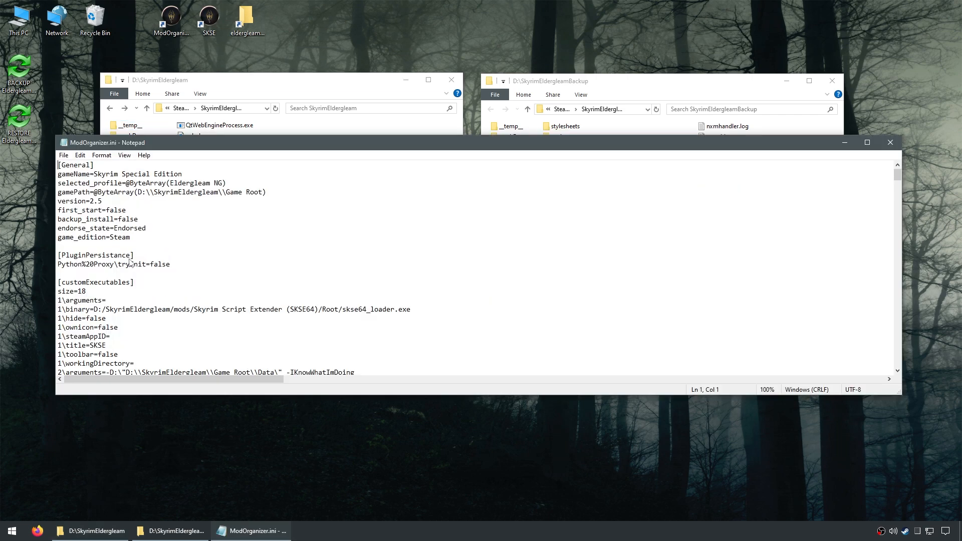
{"action": "left_click", "coordinate": [178, 243]}
{"action": "key", "text": "Return"}
{"action": "key", "text": "Return"}
{"action": "key", "text": "Return"}
{"action": "key", "text": "Return"}
{"action": "key", "text": "Return"}
{"action": "key", "text": "Return"}
{"action": "key", "text": "Return"}
{"action": "key", "text": "Up"}
{"action": "key", "text": "Up"}
{"action": "key", "text": "Up"}
{"action": "key", "text": "Up"}
{"action": "type", "text": "this line "}
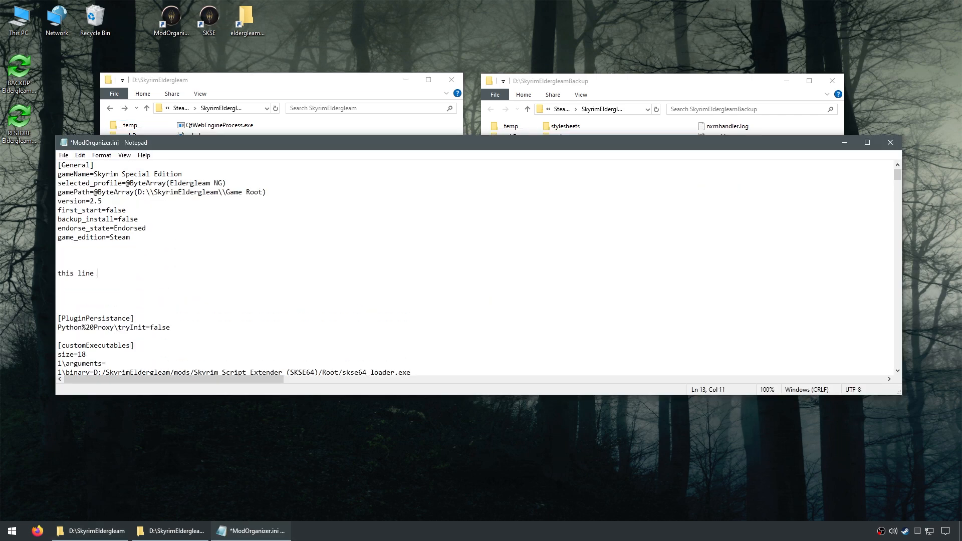
{"action": "type", "text": "is a firect attack from the rofl"}
{"action": "type", "text": "copter"}
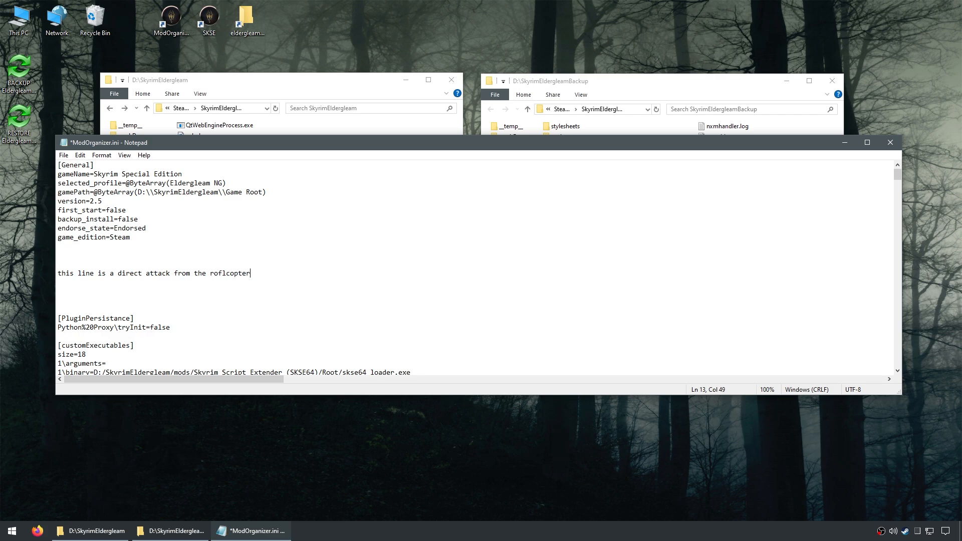
{"action": "left_click", "coordinate": [64, 154]}
{"action": "left_click", "coordinate": [73, 199]}
{"action": "left_click", "coordinate": [890, 142]}
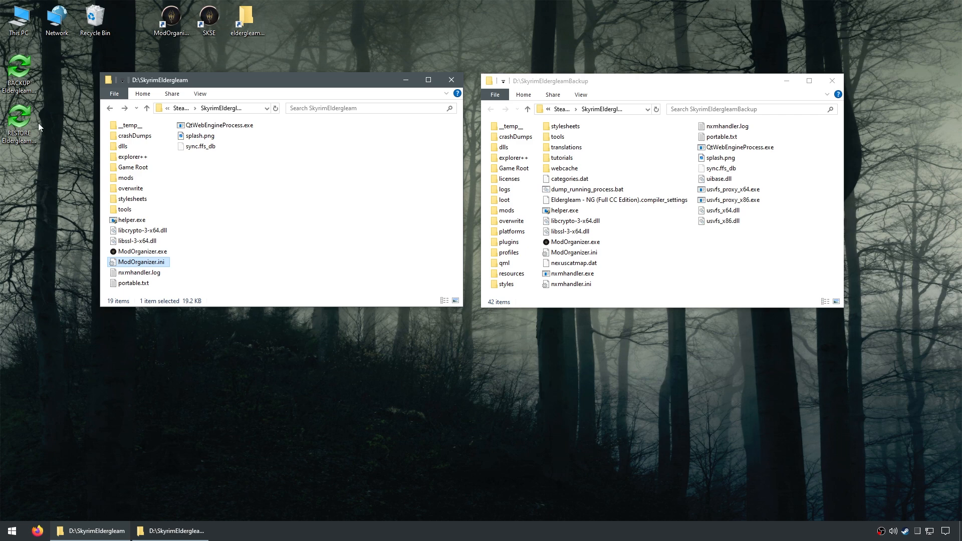
Step: Run the RESTORE Eldergleam batch job from the desktop, view its log once it finishes, and close the results
{"action": "double_click", "coordinate": [19, 120]}
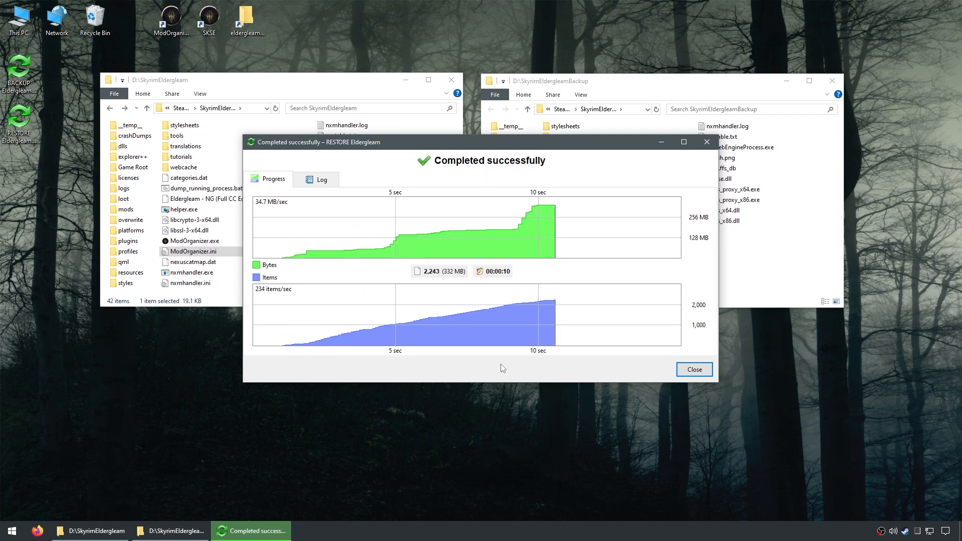
{"action": "left_click", "coordinate": [331, 185]}
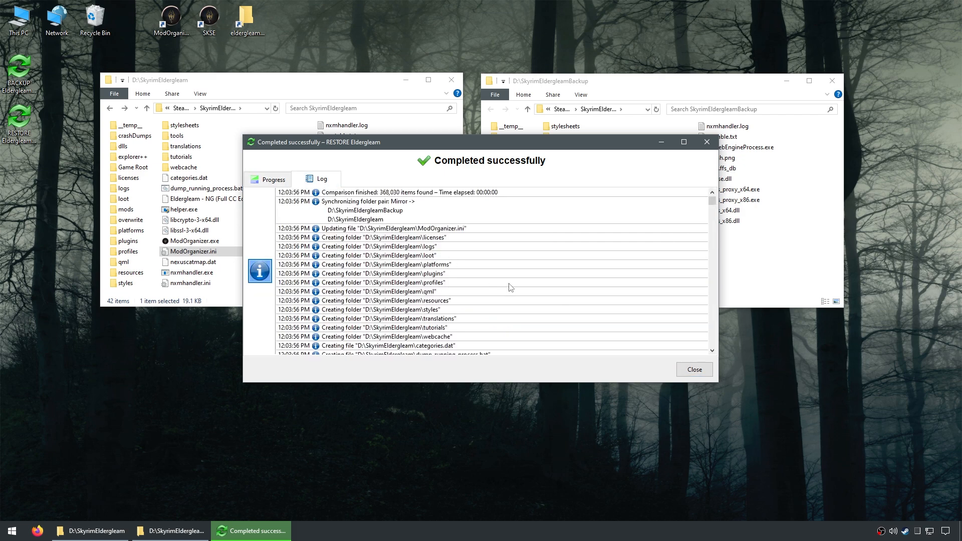
{"action": "left_click", "coordinate": [694, 370]}
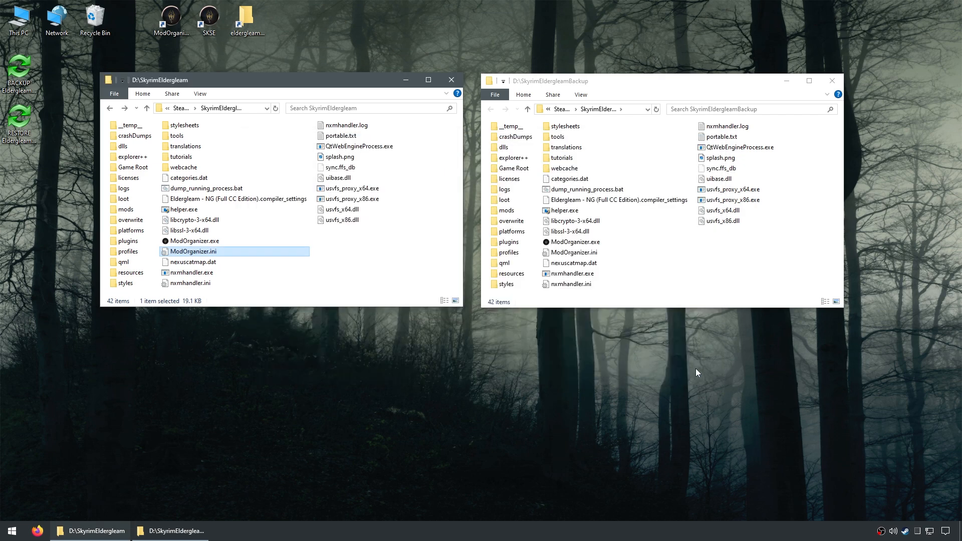
Step: Open ModOrganizer.ini in the SkyrimEldergleam folder to check whether the added line is gone, and close it
{"action": "double_click", "coordinate": [211, 251]}
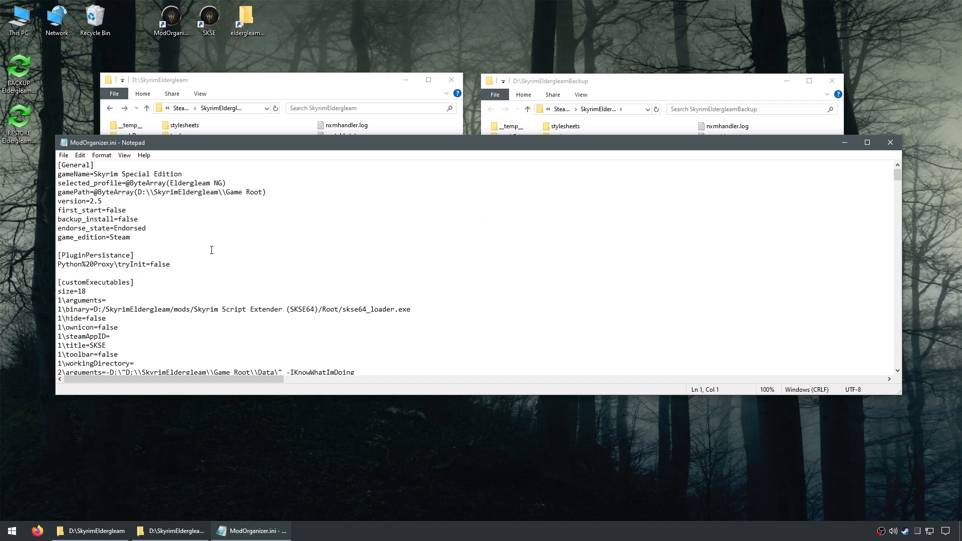
{"action": "left_click", "coordinate": [889, 143]}
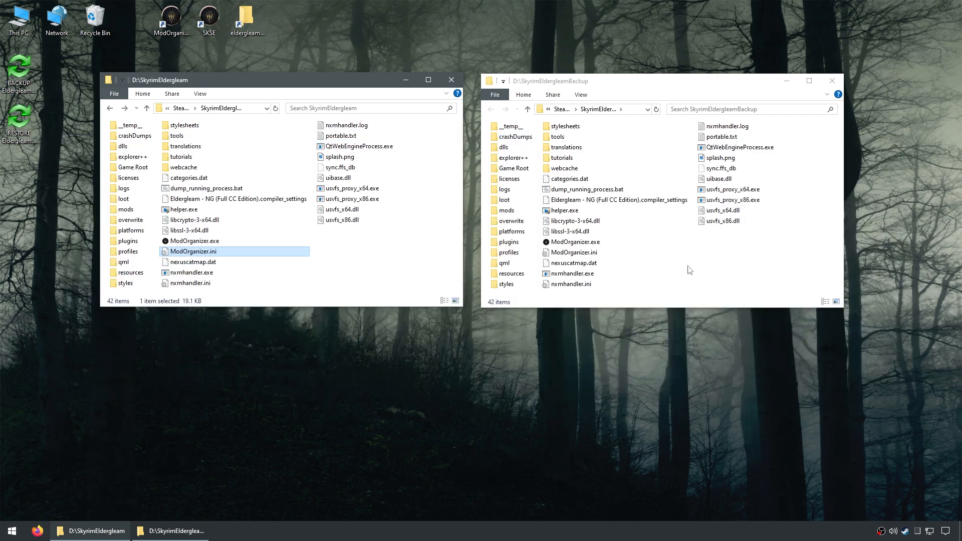
Step: Move the BACKUP Eldergleam and RESTORE Eldergleam batch icons apart on the desktop, above the two folder windows
{"action": "left_click_drag", "start_coordinate": [19, 70], "coordinate": [438, 19]}
{"action": "left_click_drag", "start_coordinate": [23, 126], "coordinate": [735, 22]}
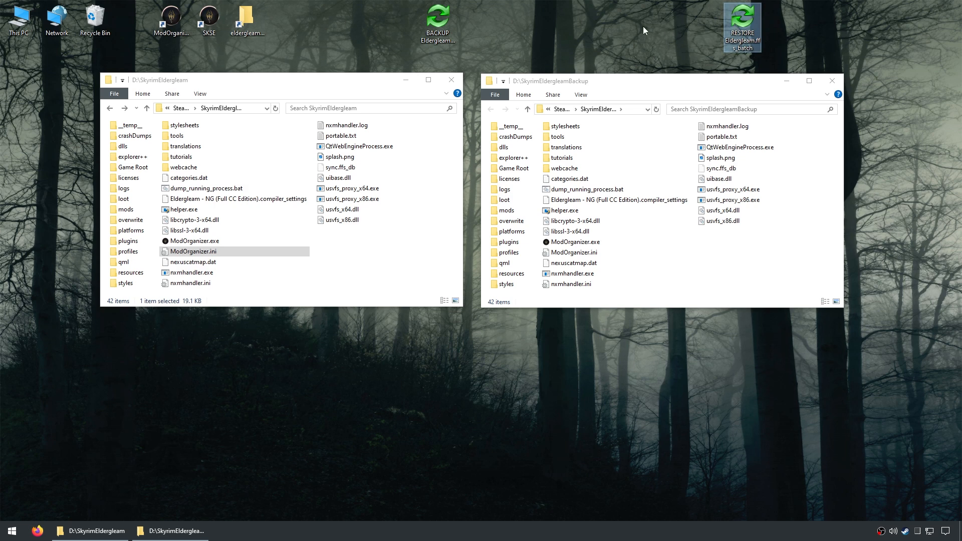